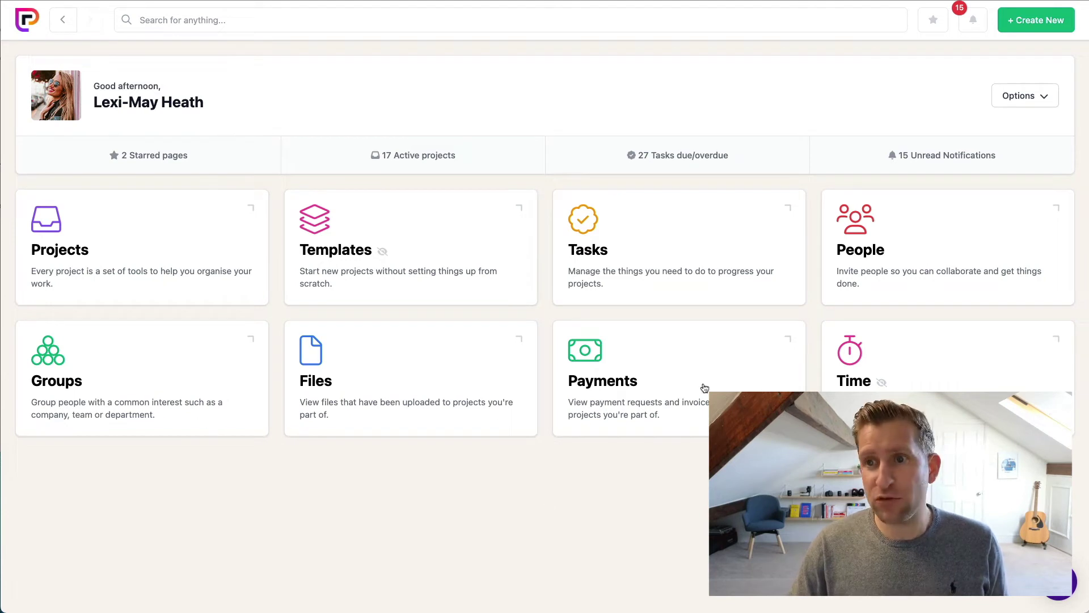
# Open the Create New menu in the top bar to start a new item
pyautogui.click(1027, 21)
# Start a new project named 'Manager meeting' with a notepad emoji as its image
pyautogui.click(1019, 57)
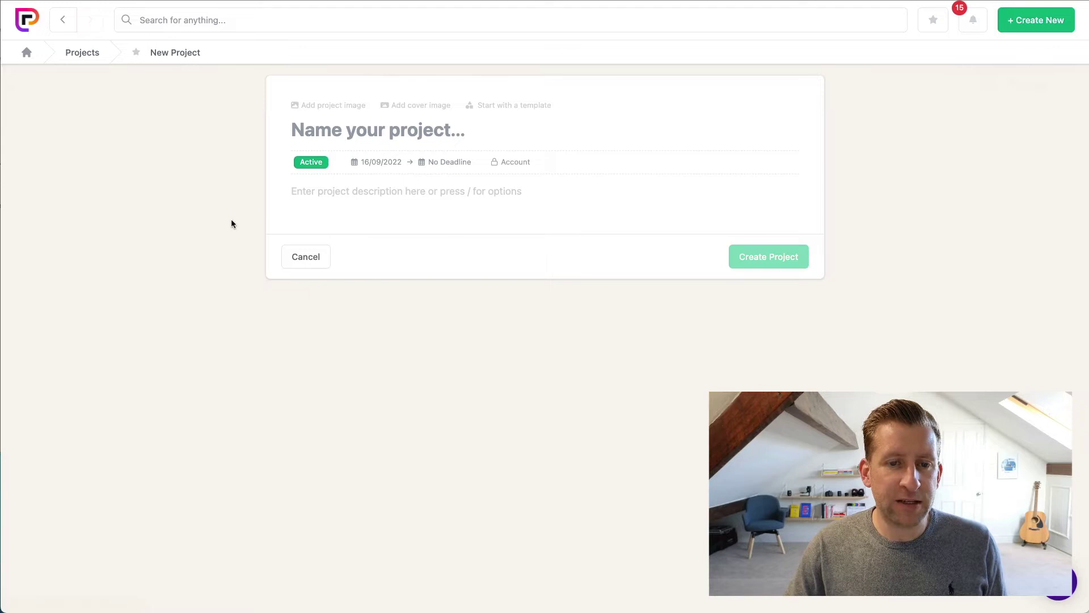
pyautogui.click(306, 128)
pyautogui.write('Man')
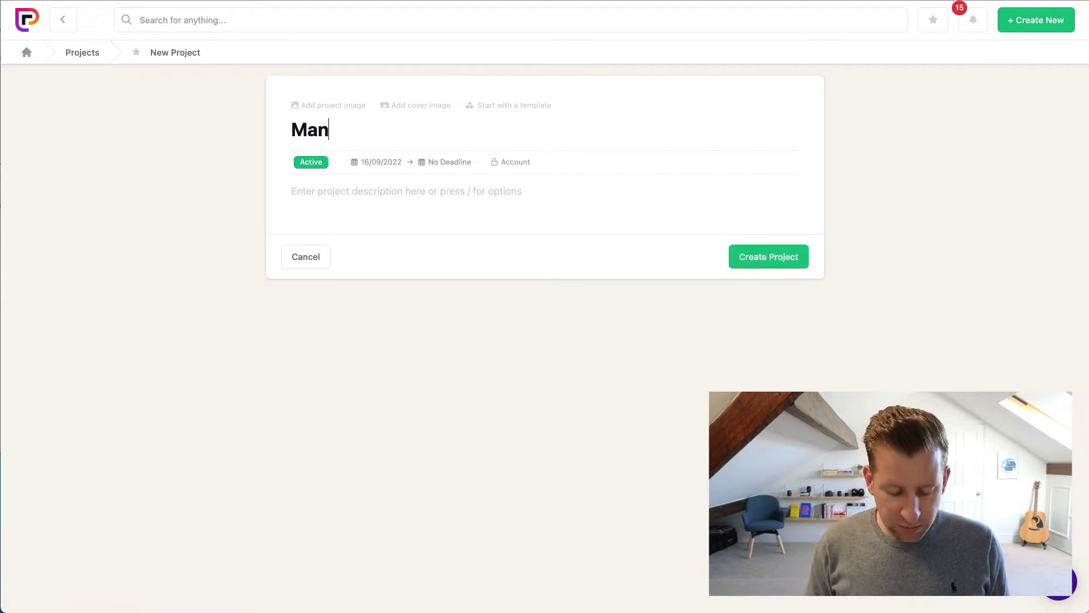
pyautogui.write('ager meeting')
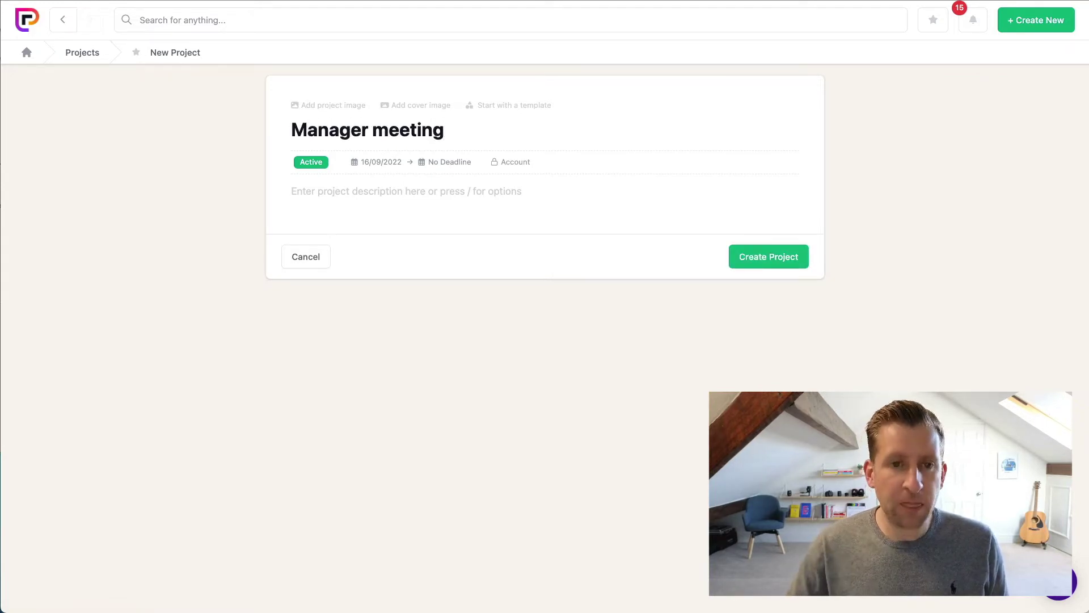
pyautogui.click(318, 106)
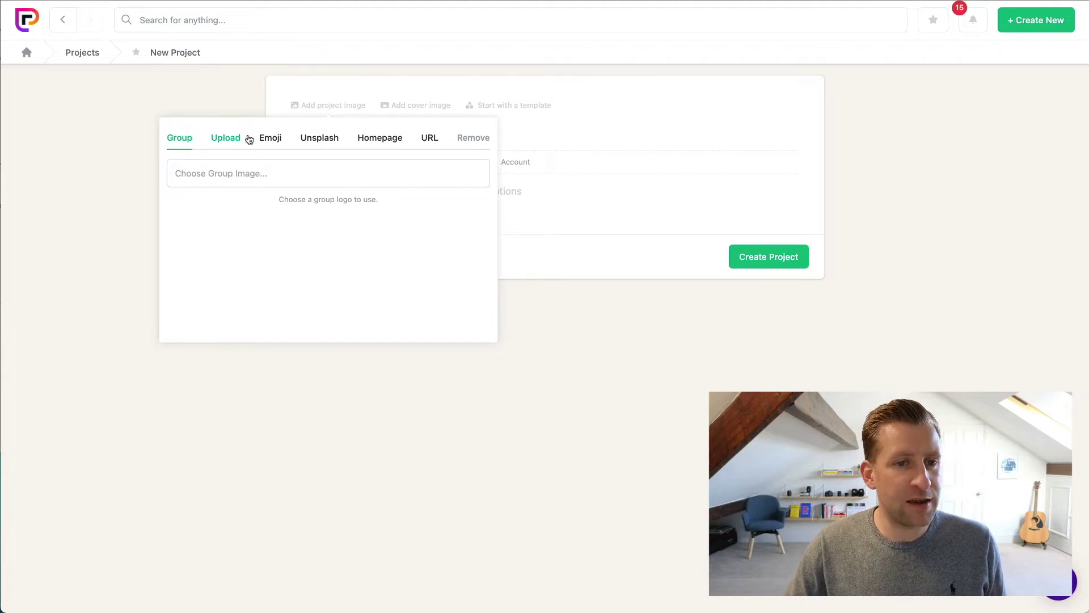
pyautogui.click(270, 139)
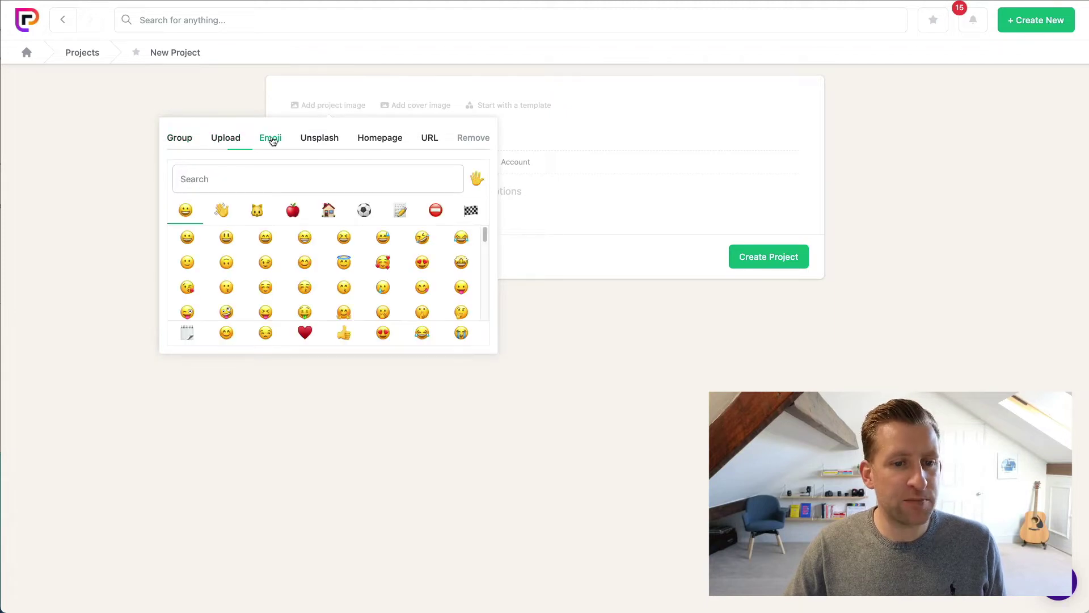
pyautogui.click(187, 332)
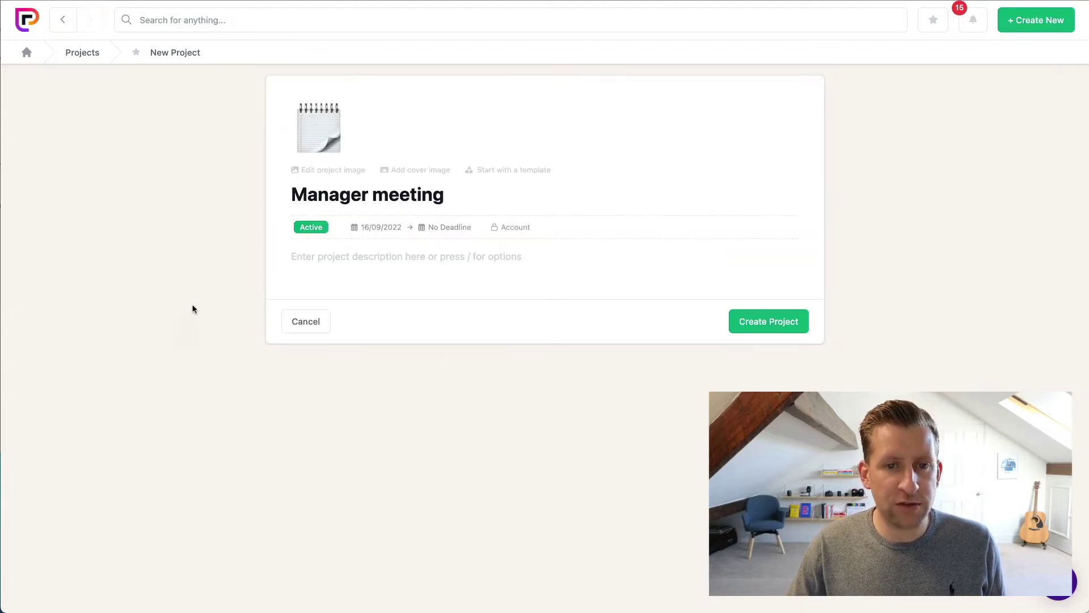
# Search Unsplash for 'notes' and set the open-book photo as the cover
pyautogui.click(425, 170)
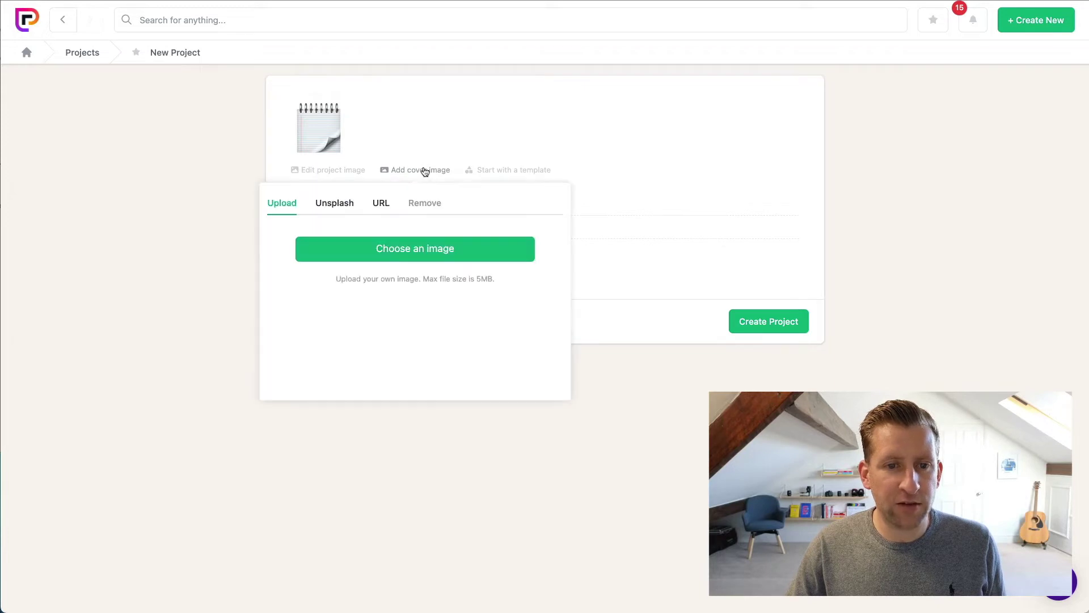
pyautogui.click(335, 204)
pyautogui.click(335, 238)
pyautogui.write('notes')
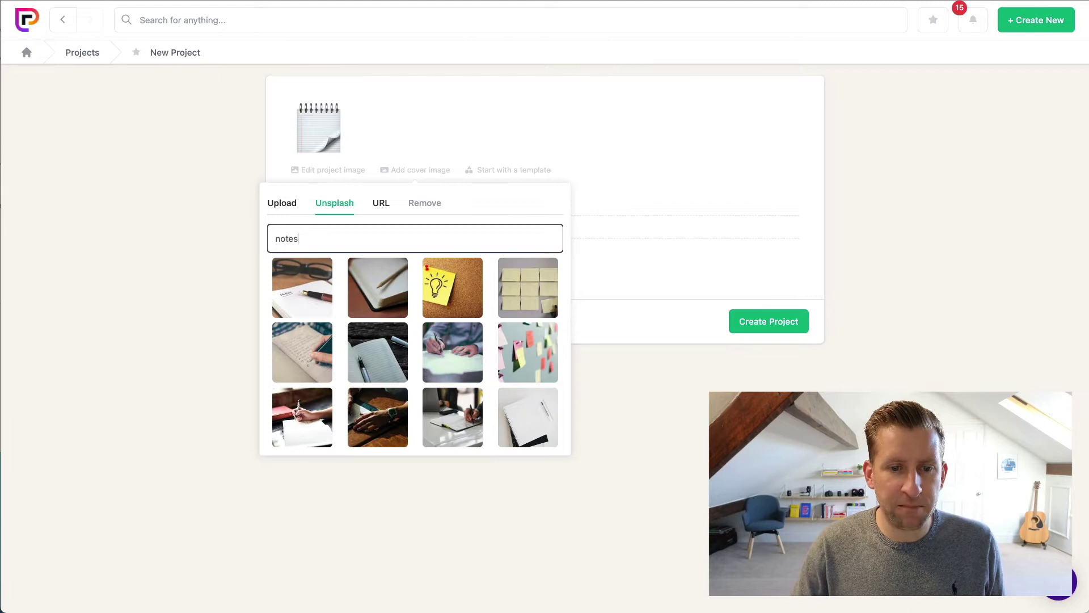
pyautogui.click(393, 289)
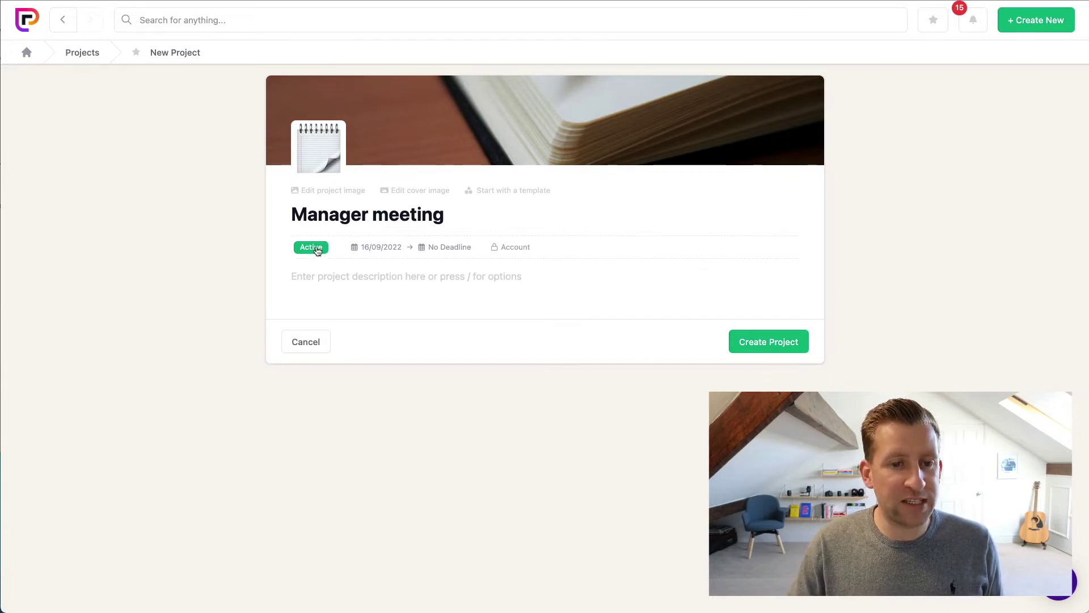
# Set visibility to Project and create the Manager meeting project
pyautogui.moveTo(369, 248)
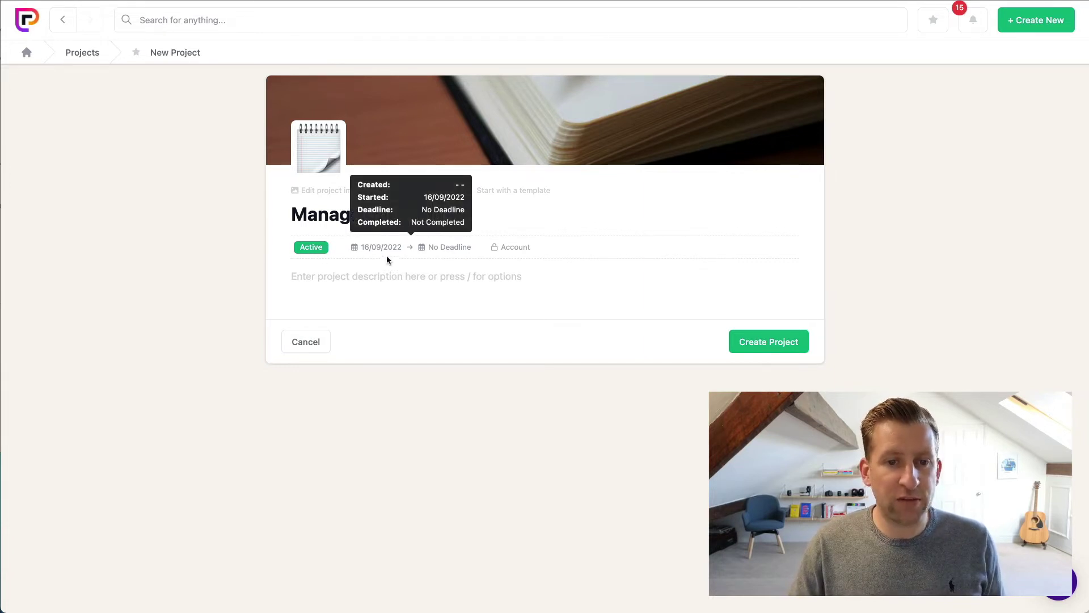
pyautogui.click(516, 250)
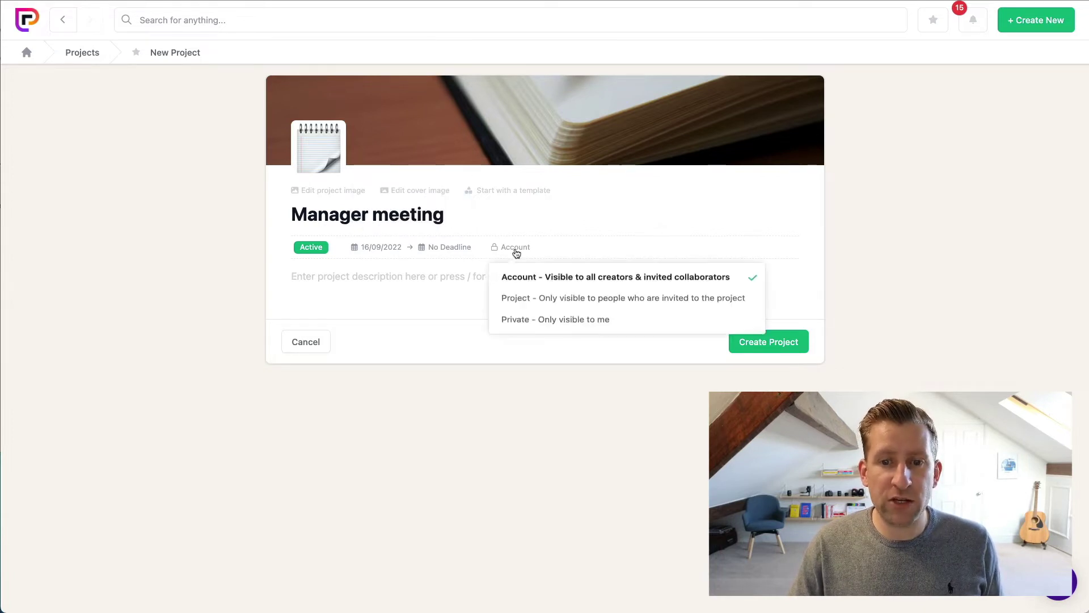
pyautogui.click(553, 303)
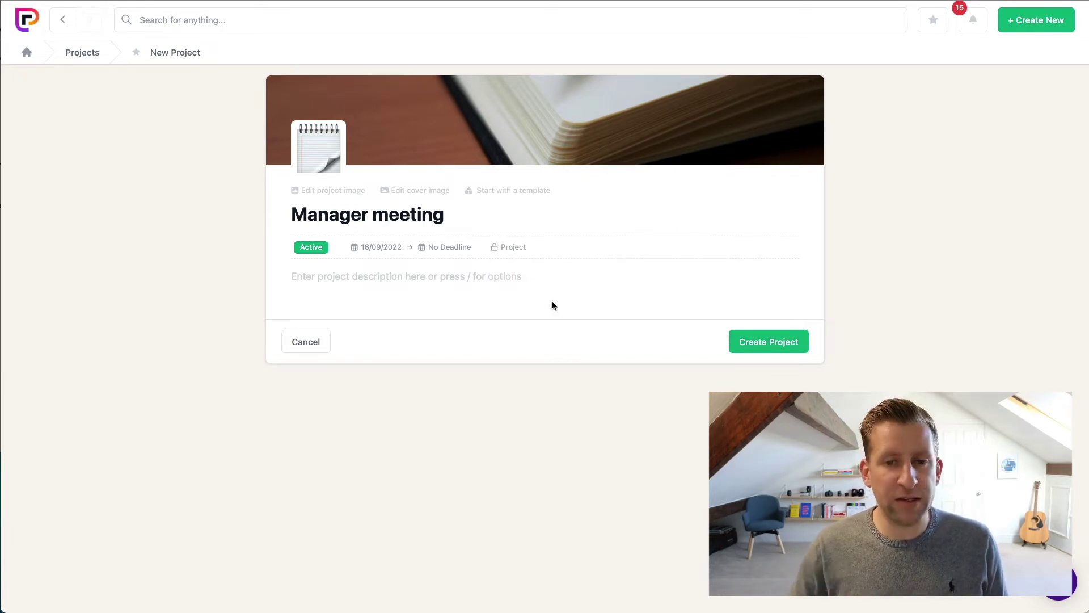
pyautogui.click(750, 343)
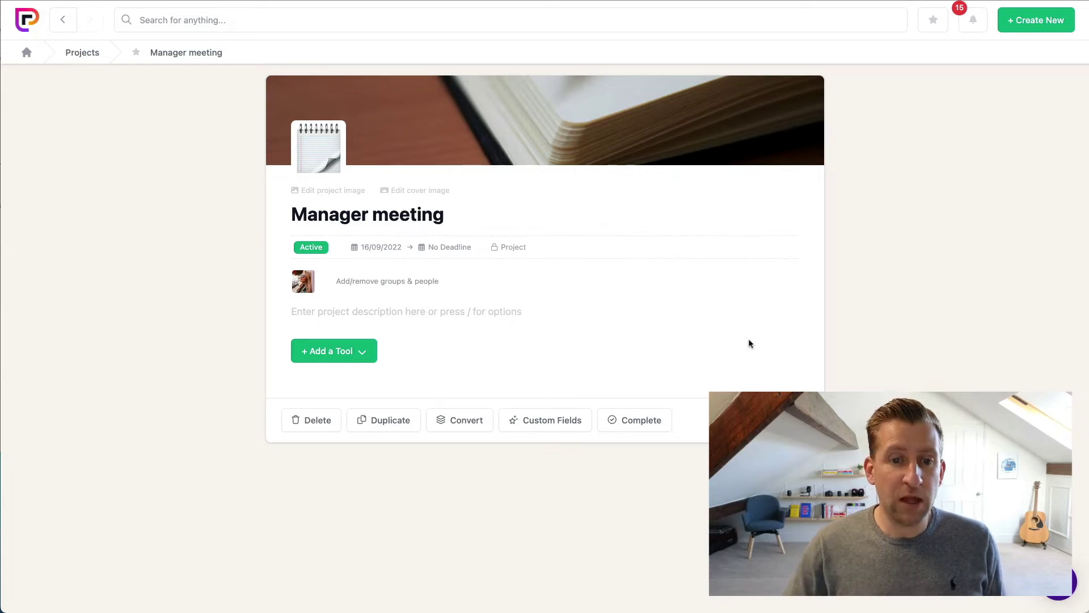
# Add the General, Copy, Design, Production and Other groups to the project
pyautogui.click(421, 283)
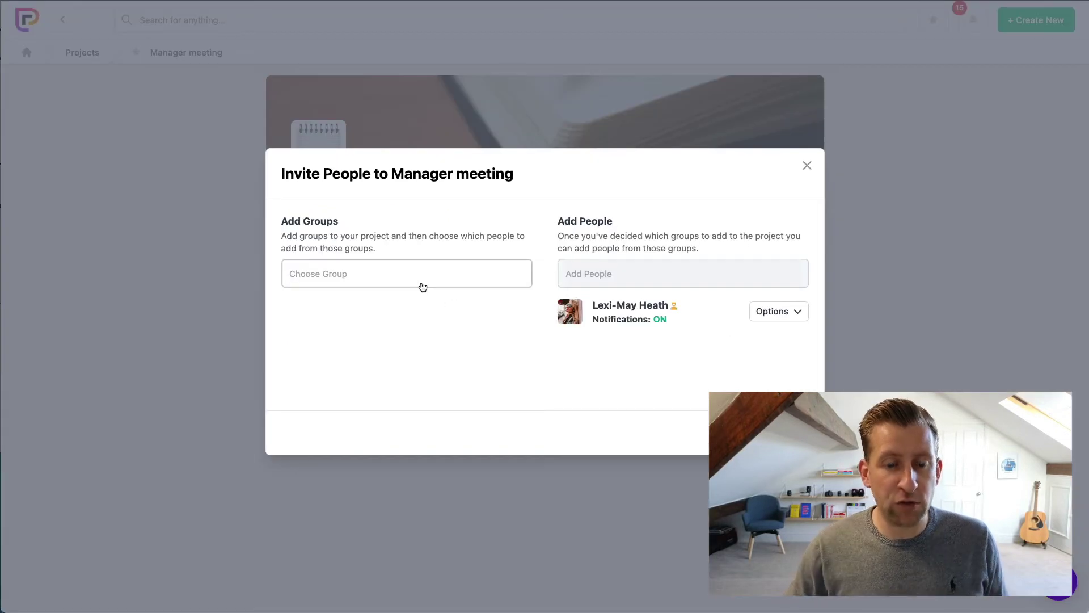
pyautogui.click(411, 275)
pyautogui.scroll(-5, 402, 395)
pyautogui.scroll(-1, 401, 395)
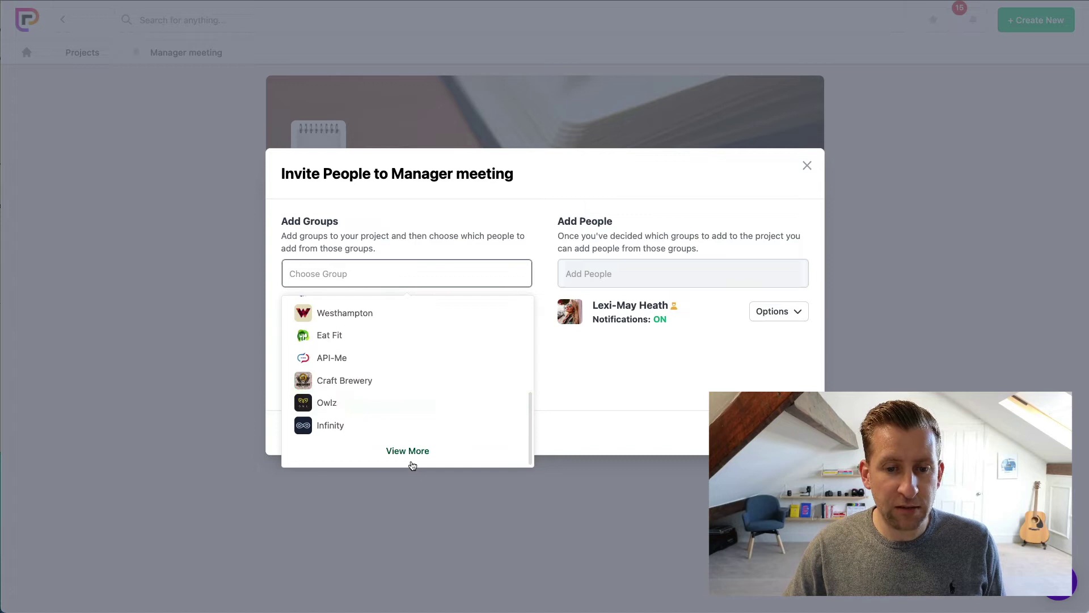
pyautogui.click(413, 456)
pyautogui.scroll(-4, 431, 411)
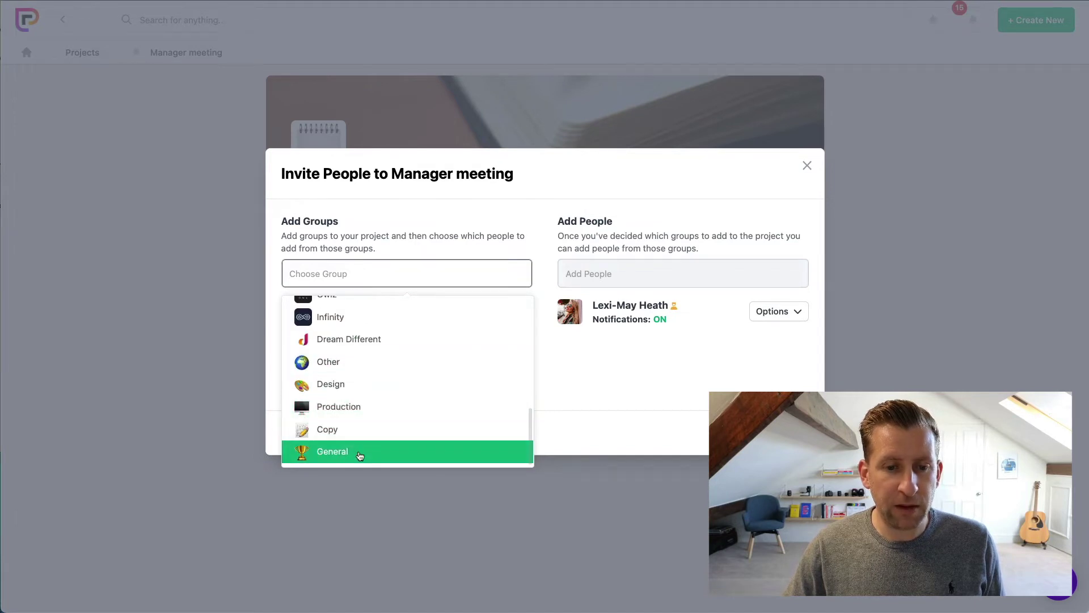
pyautogui.click(358, 451)
pyautogui.click(382, 278)
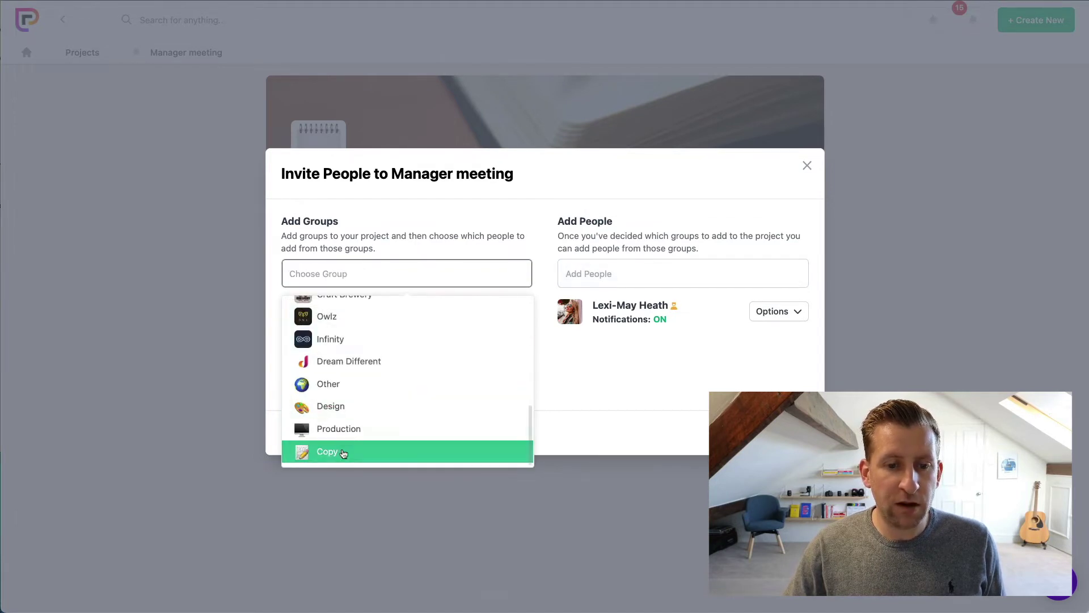
pyautogui.click(348, 448)
pyautogui.click(371, 260)
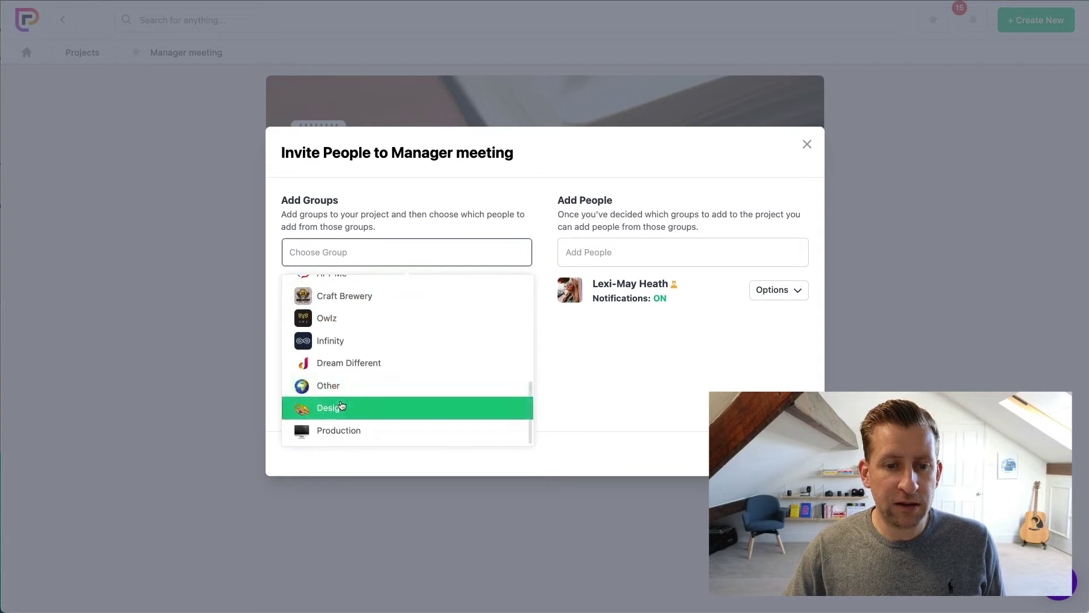
pyautogui.click(369, 406)
pyautogui.click(371, 245)
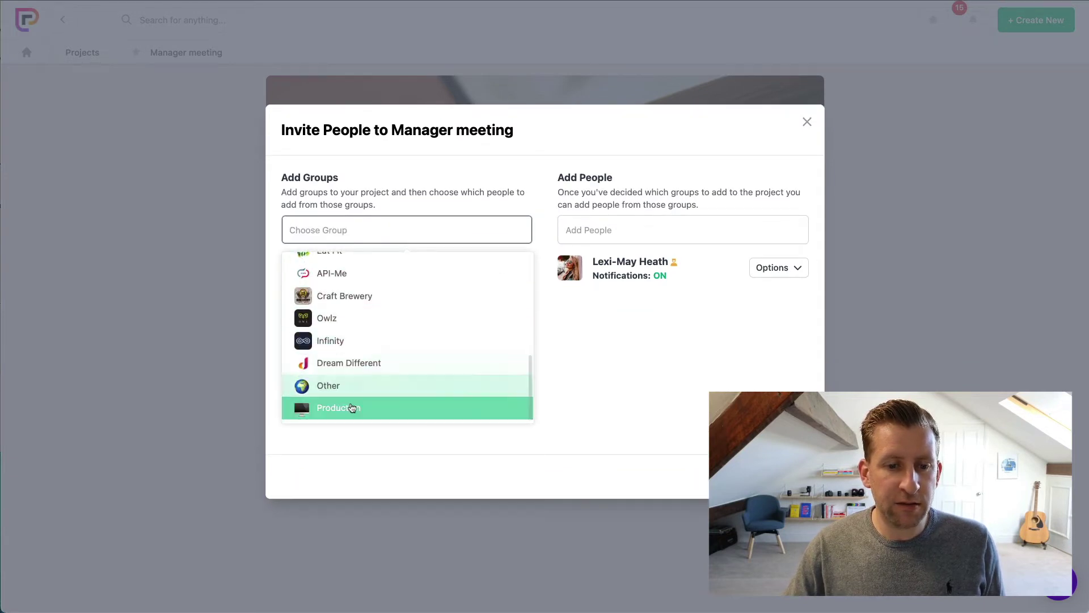
pyautogui.click(343, 404)
pyautogui.click(379, 208)
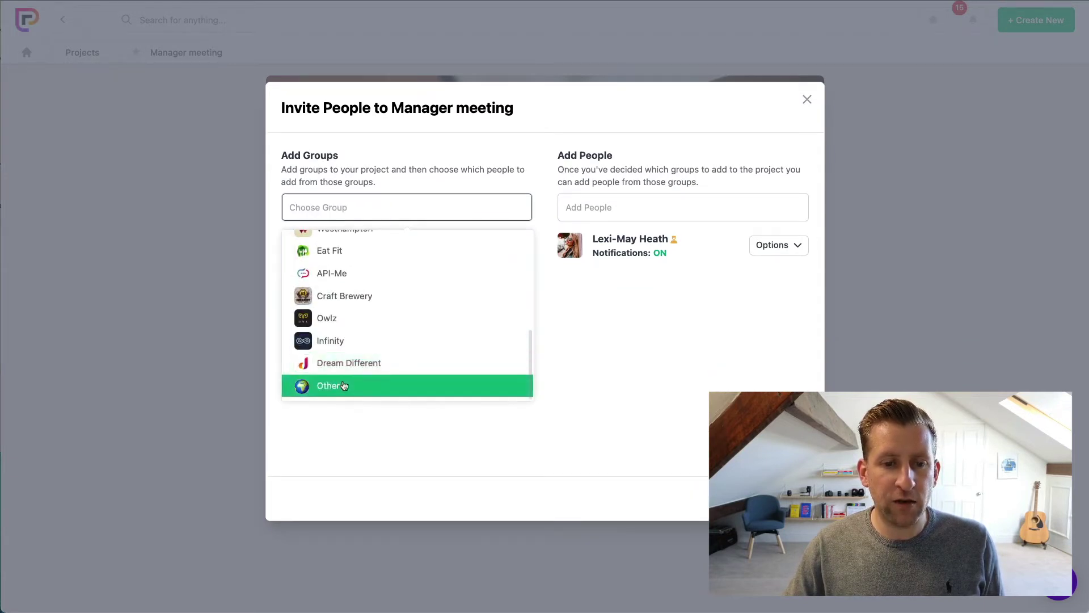
pyautogui.click(341, 385)
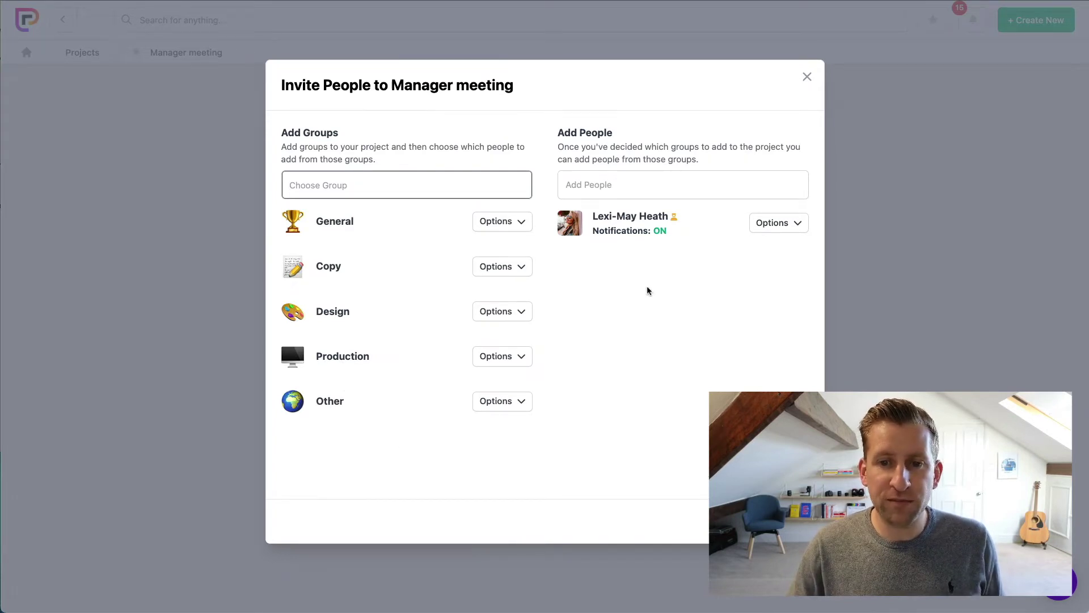
# Add four team members from the people list and close the invite dialog
pyautogui.click(642, 190)
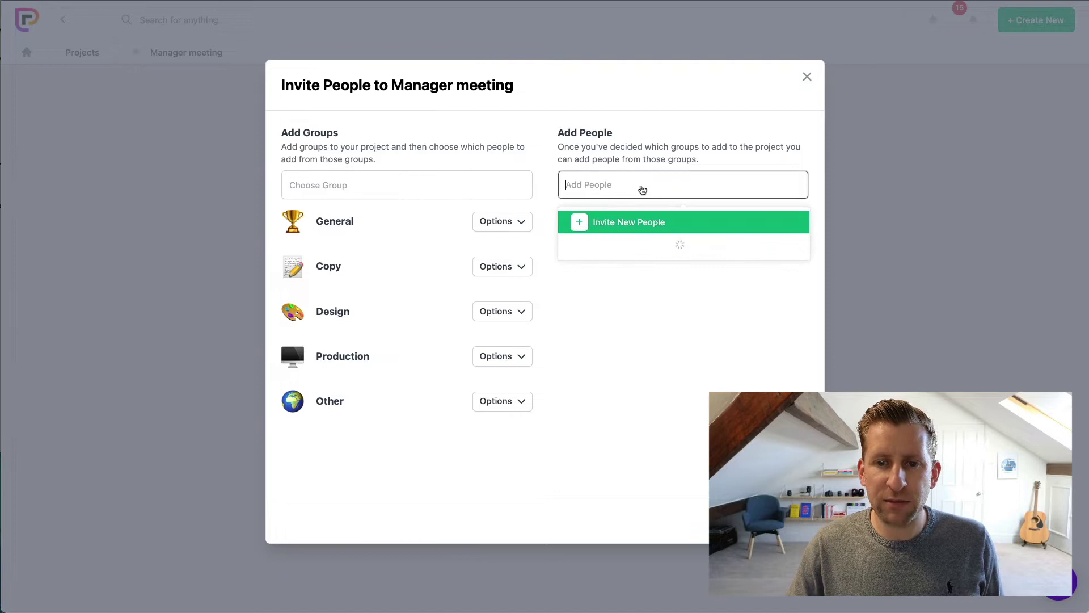
pyautogui.click(631, 356)
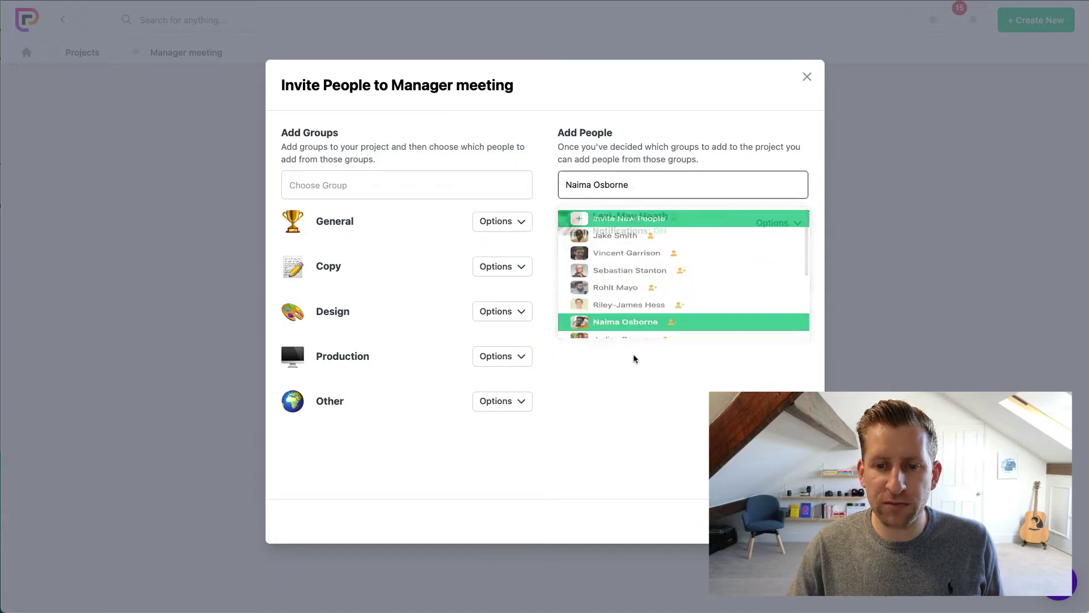
pyautogui.click(625, 185)
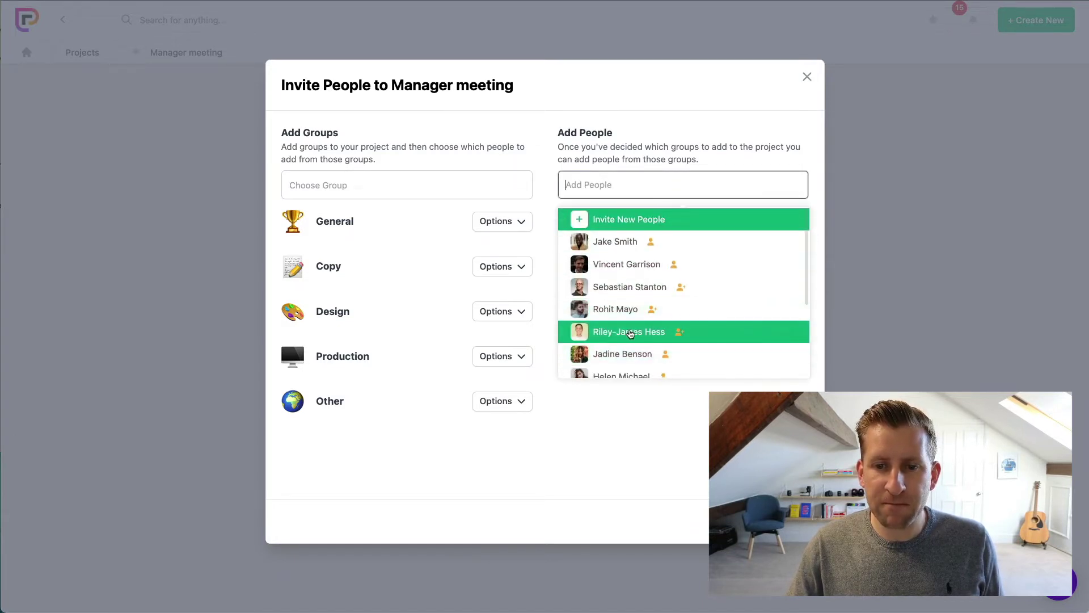
pyautogui.click(626, 287)
pyautogui.click(624, 187)
pyautogui.scroll(-3, 610, 283)
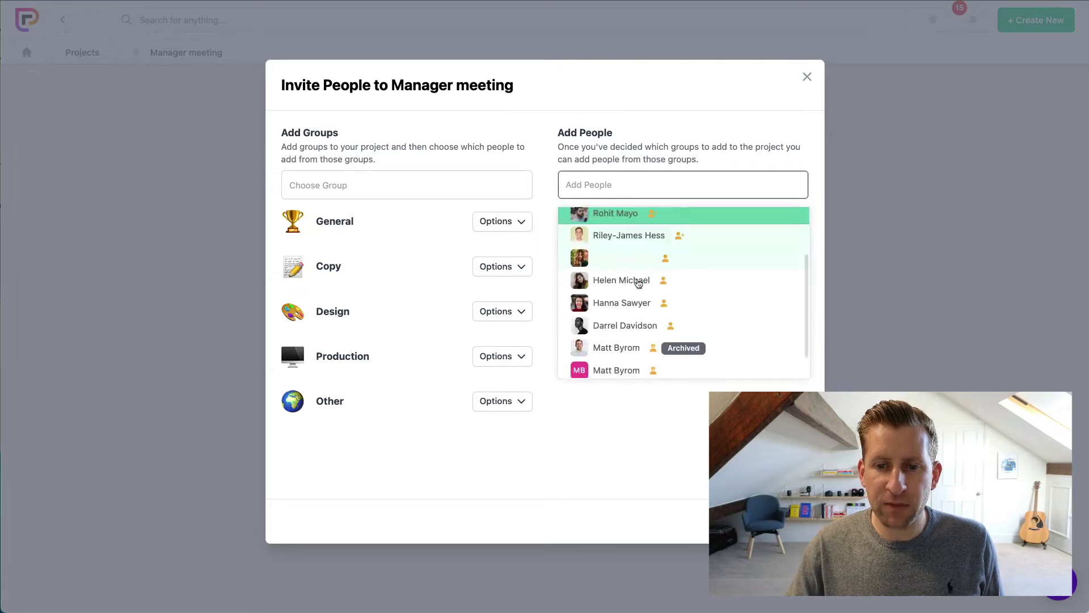
pyautogui.click(629, 363)
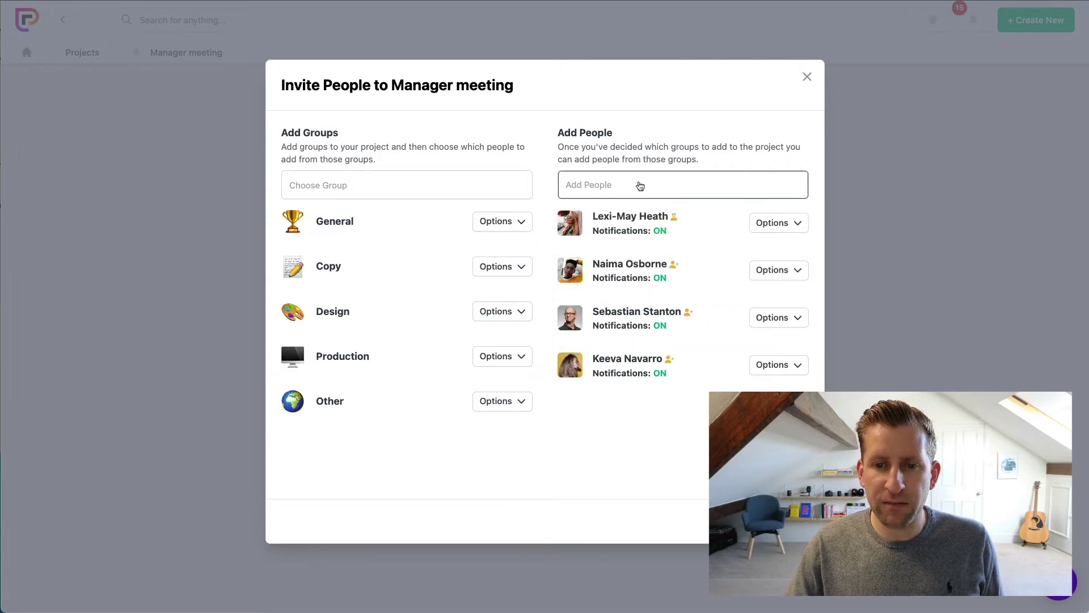
pyautogui.click(637, 188)
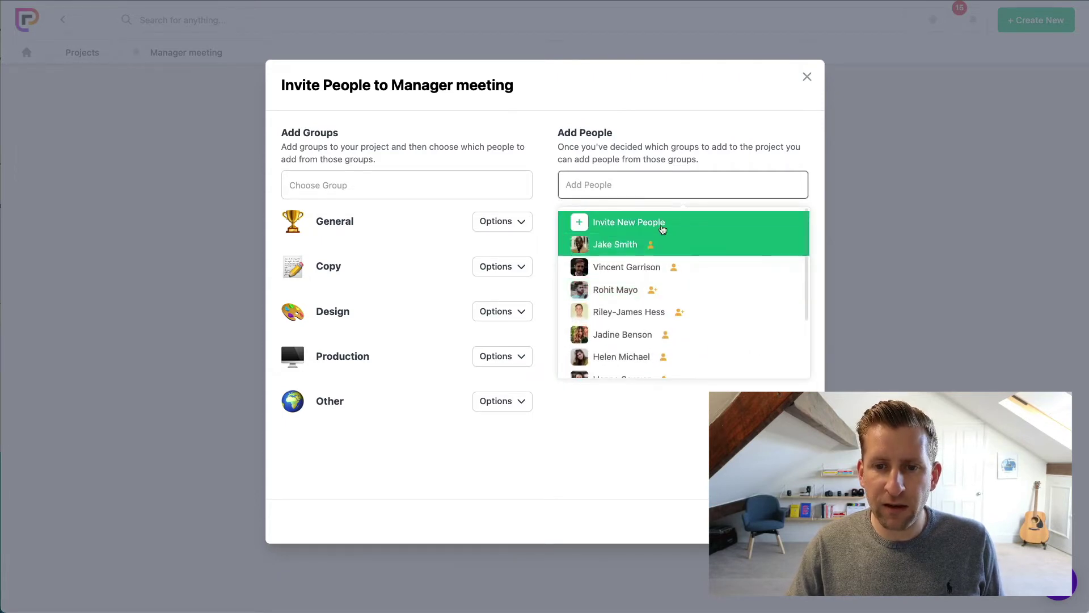
pyautogui.click(615, 288)
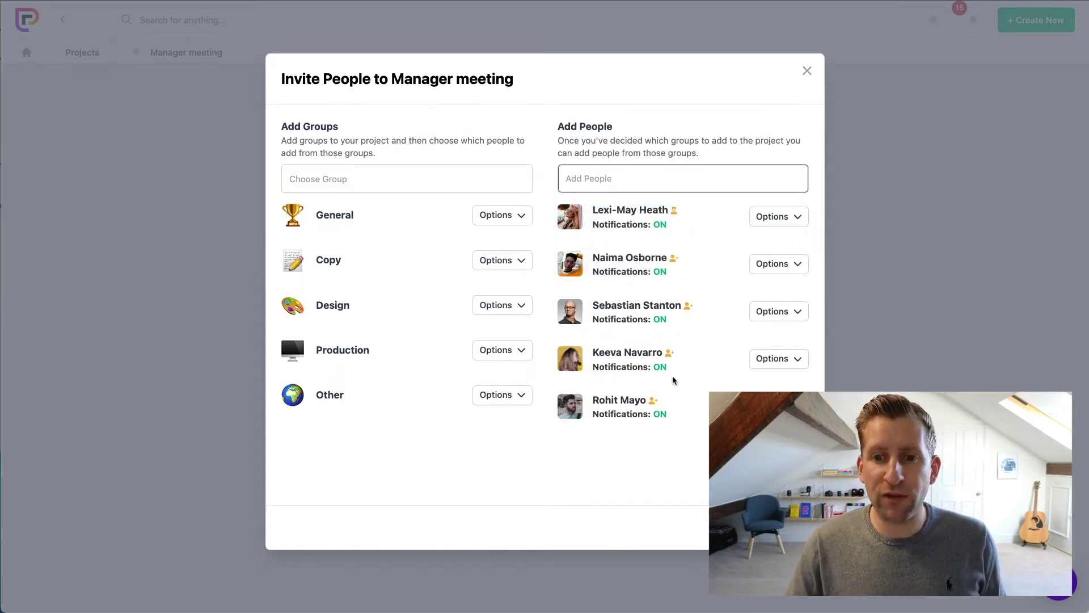
pyautogui.press('Escape')
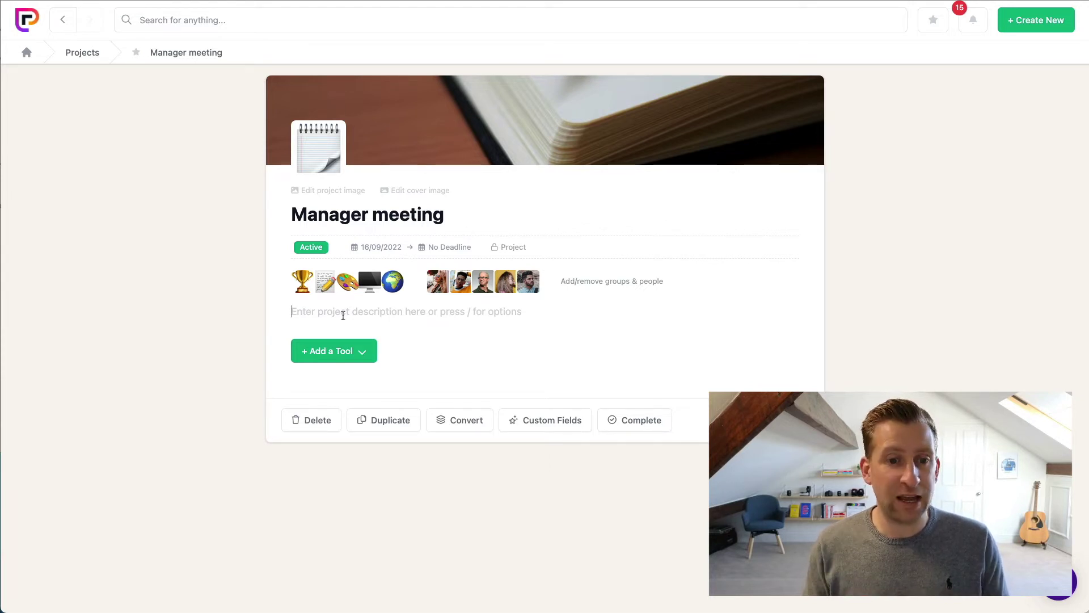
# Type the lines 'Review last FQ' and 'Update for this FQ' into the project notes
pyautogui.write('Review')
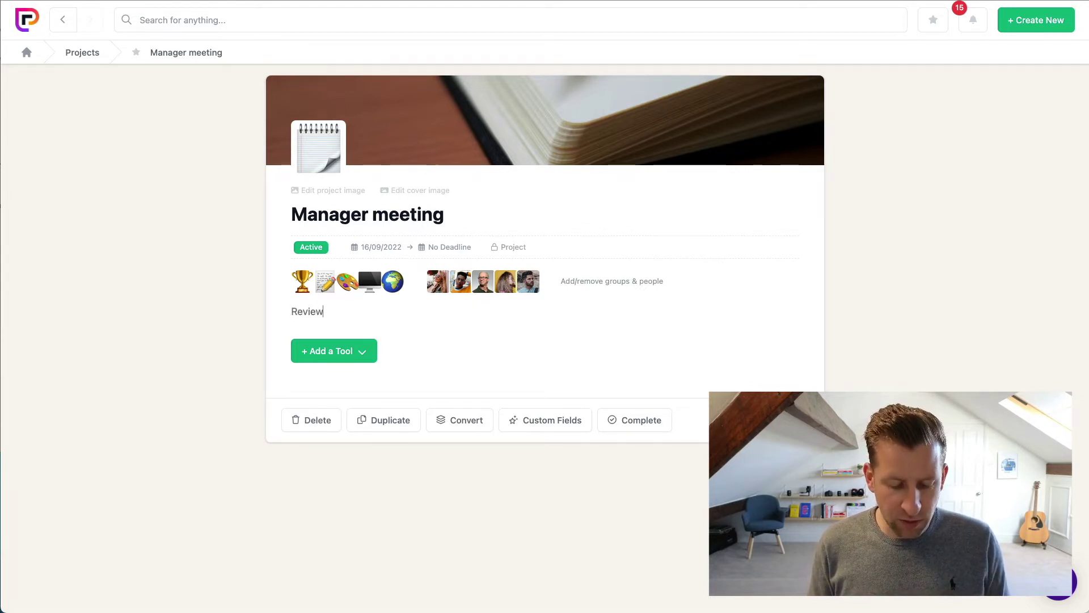
pyautogui.write(' last F')
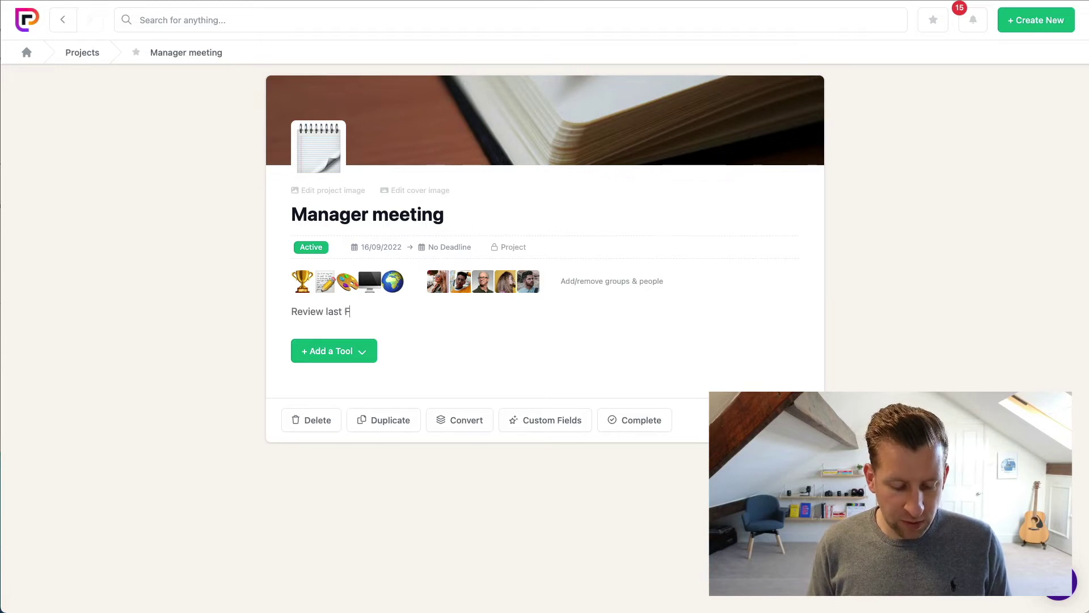
pyautogui.write('Q')
pyautogui.press('Return')
pyautogui.press('Return')
pyautogui.write('Upd')
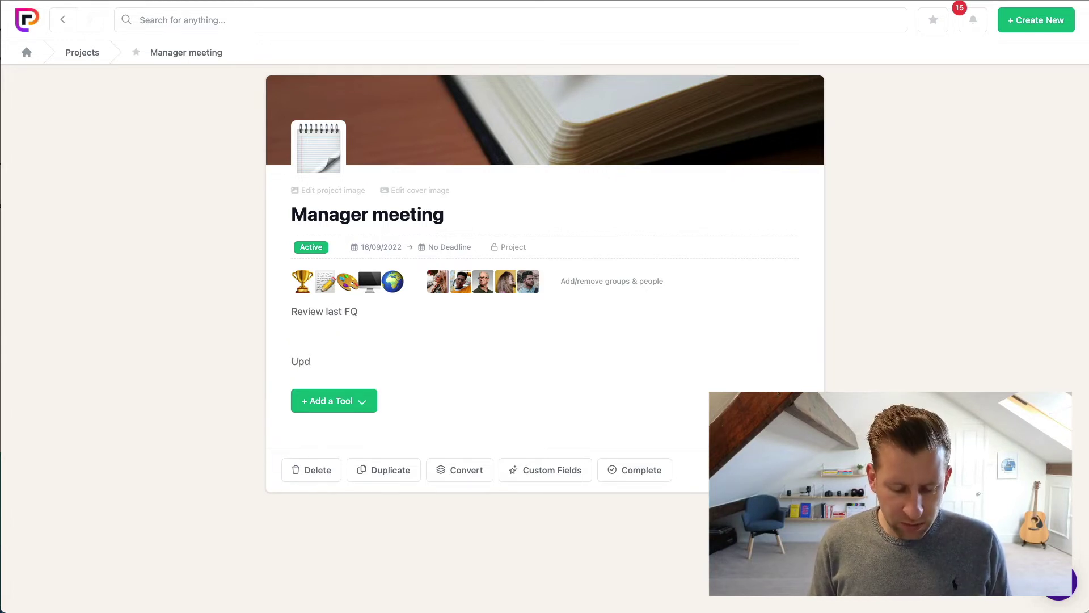
pyautogui.write('ate for this F')
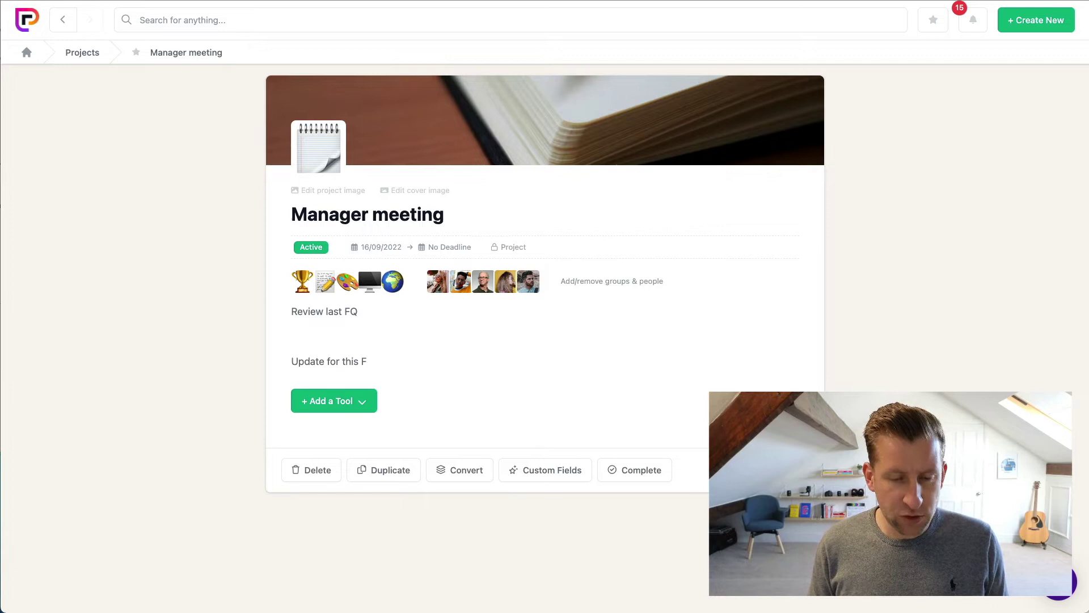
pyautogui.write('Q')
pyautogui.press('Return')
pyautogui.press('Return')
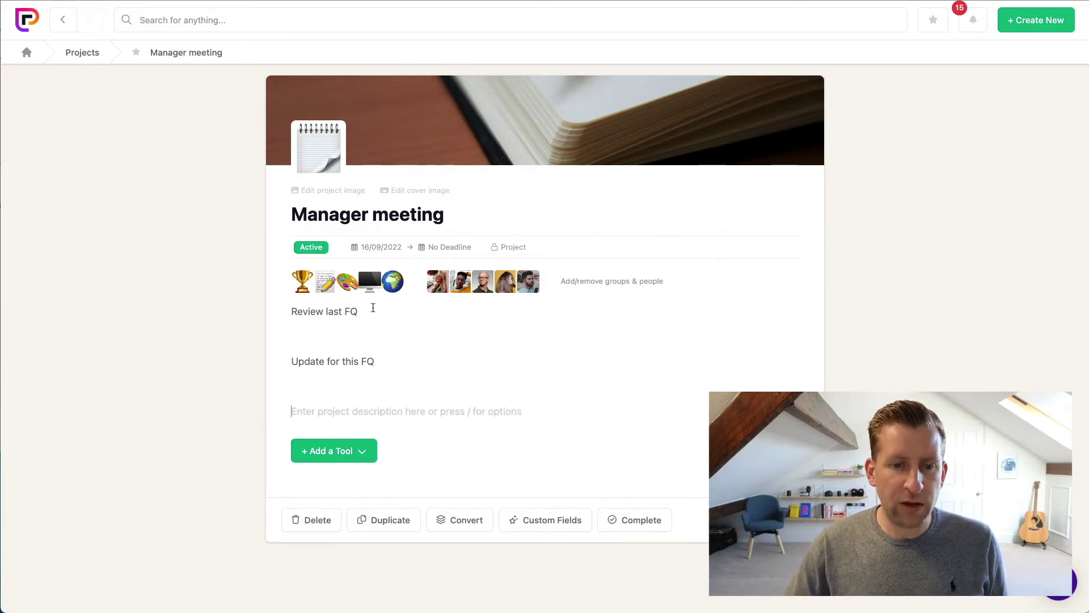
# Format both 'Review last FQ' and 'Update for this FQ' as Heading 3
pyautogui.moveTo(373, 311); pyautogui.dragTo(280, 309)
pyautogui.click(272, 288)
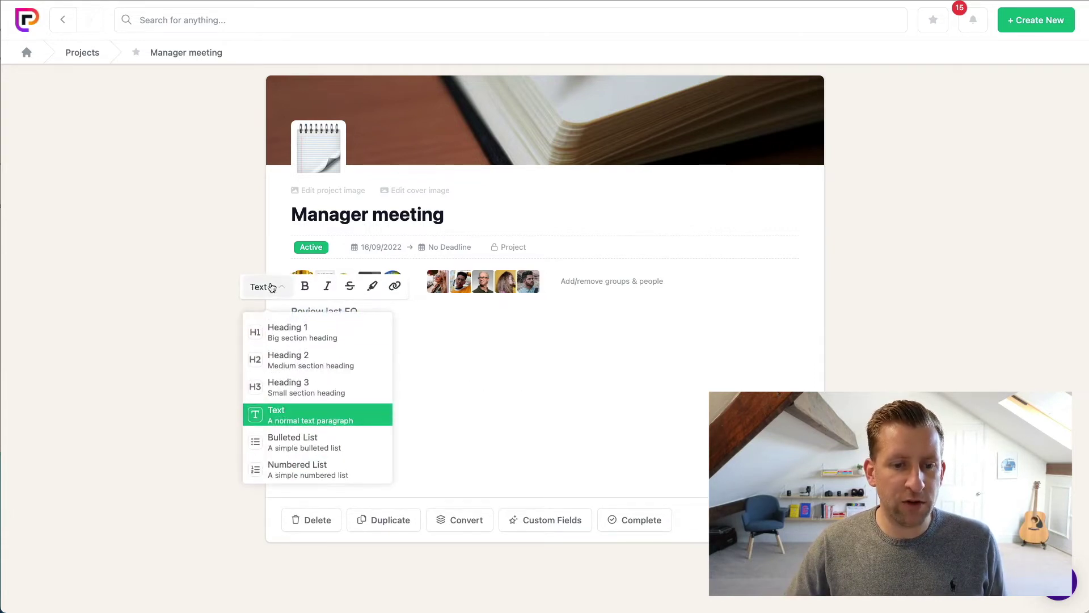
pyautogui.click(288, 391)
pyautogui.moveTo(384, 370); pyautogui.dragTo(284, 363)
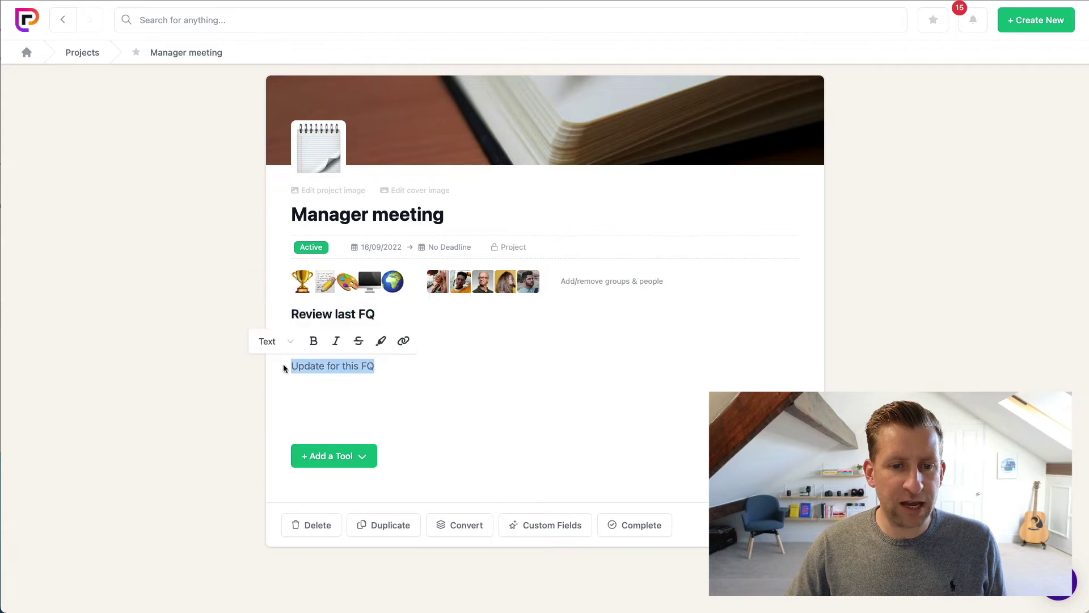
pyautogui.click(284, 342)
pyautogui.click(319, 443)
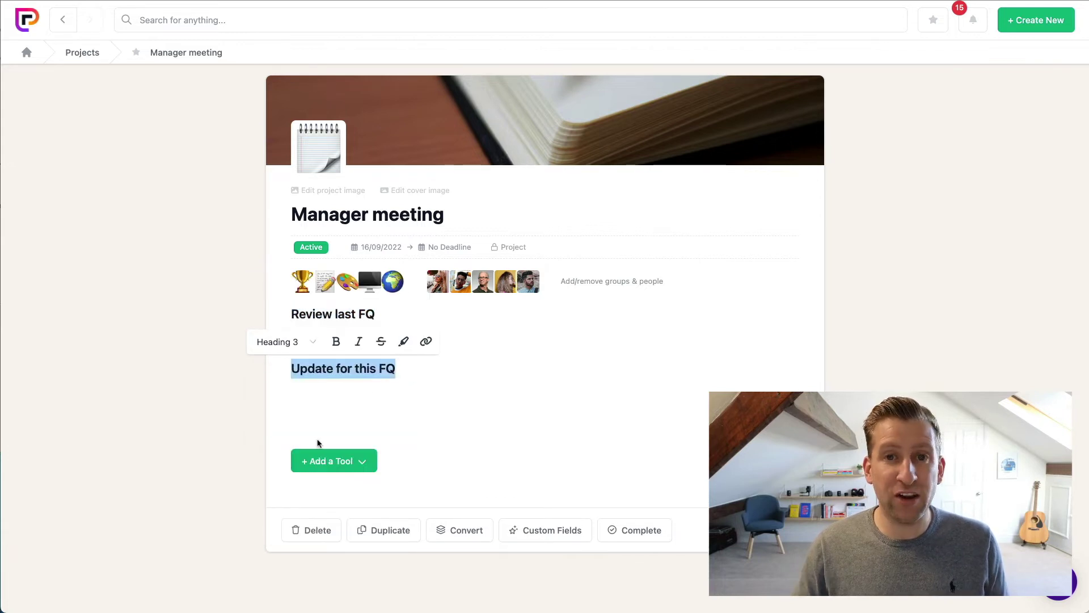
pyautogui.click(364, 411)
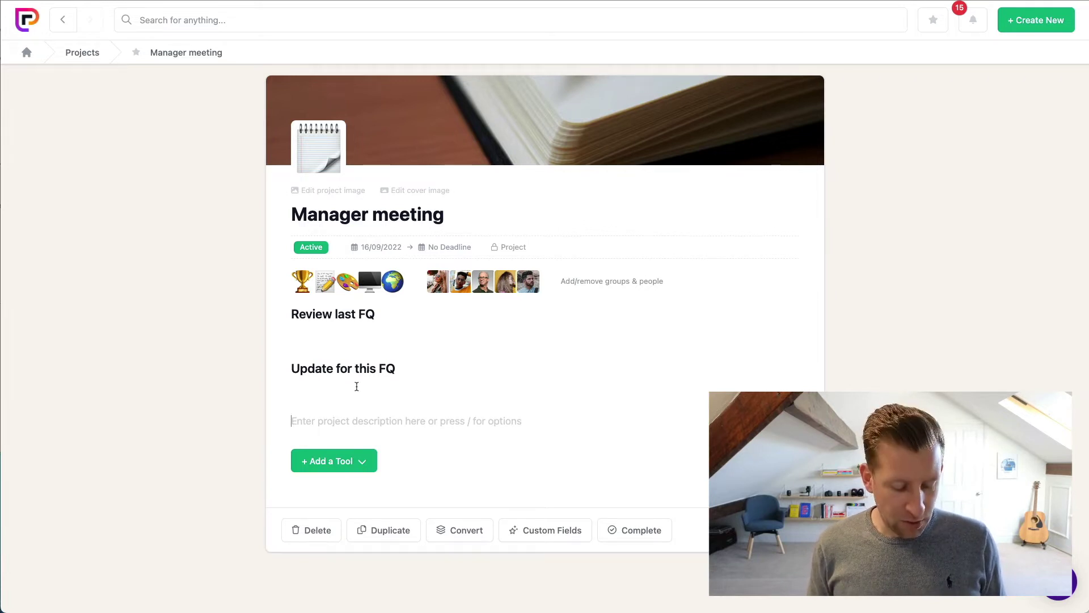
# Replace the notes with the pasted meeting agenda and scroll through it
pyautogui.hotkey('ctrl', 'a')
pyautogui.hotkey('ctrl', 'v')
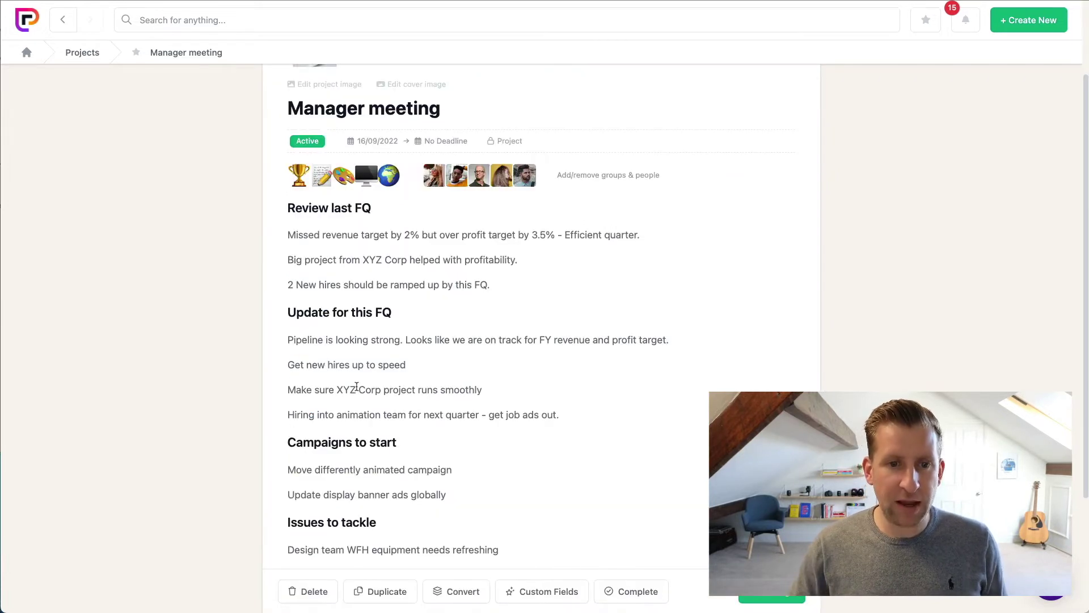
pyautogui.scroll(2, 354, 333)
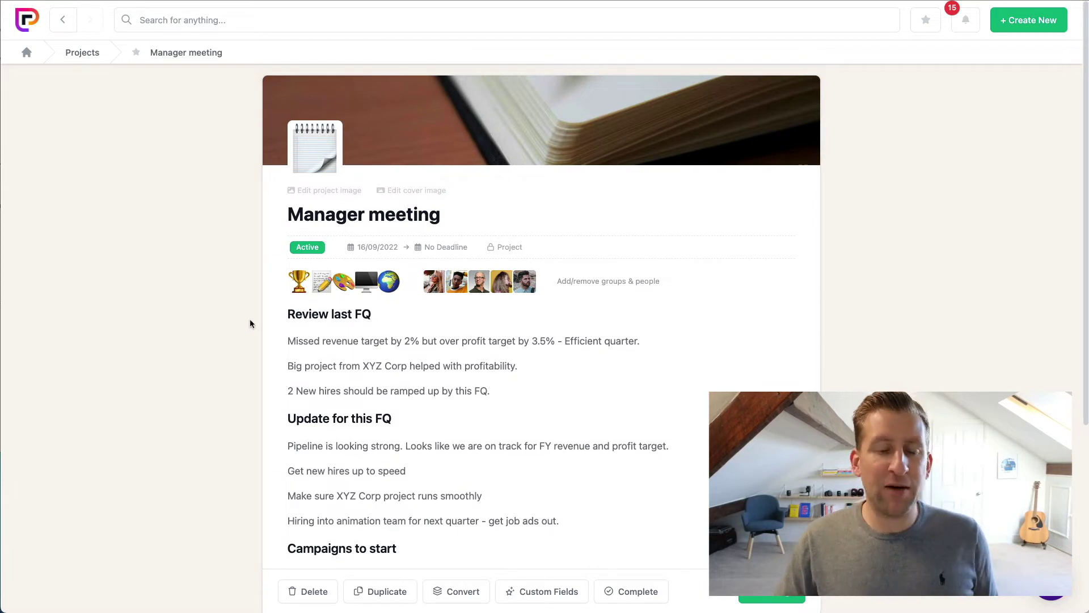
pyautogui.scroll(-1, 247, 326)
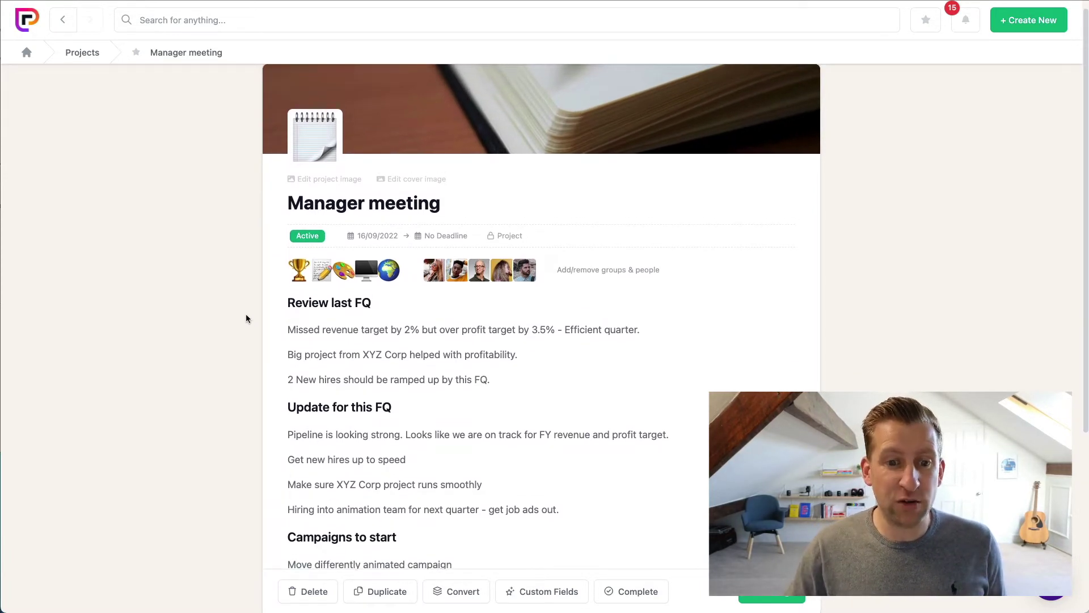
pyautogui.scroll(-1, 247, 319)
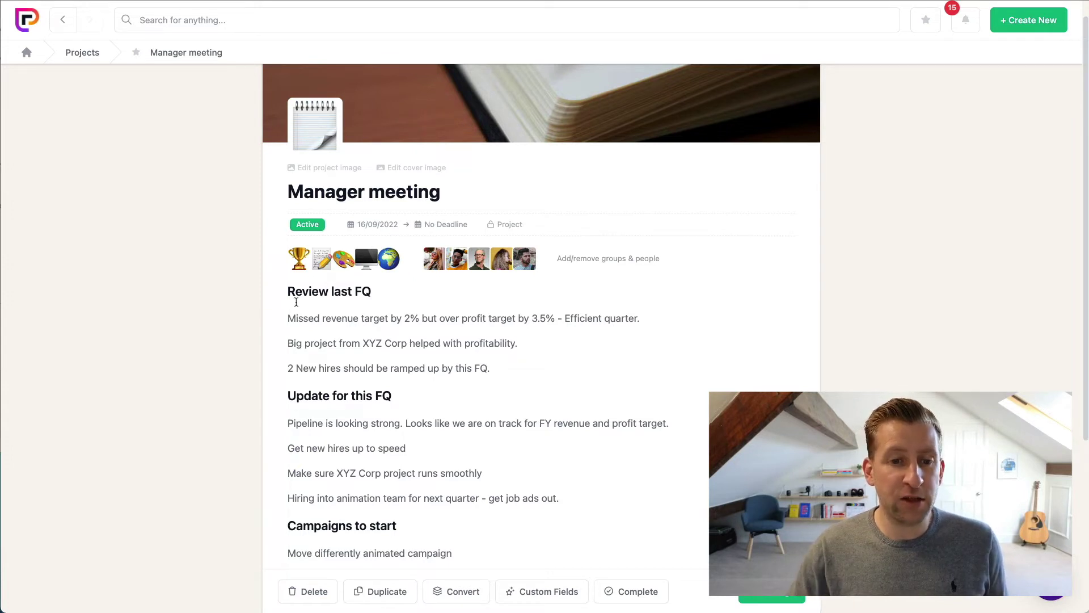
pyautogui.scroll(-4, 294, 302)
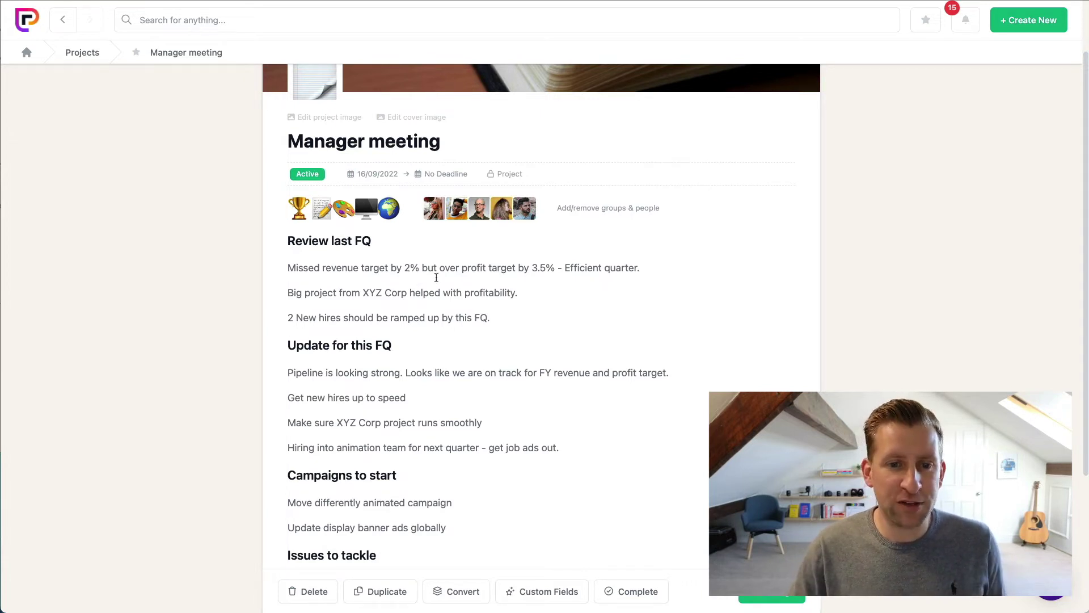
pyautogui.scroll(-2, 436, 277)
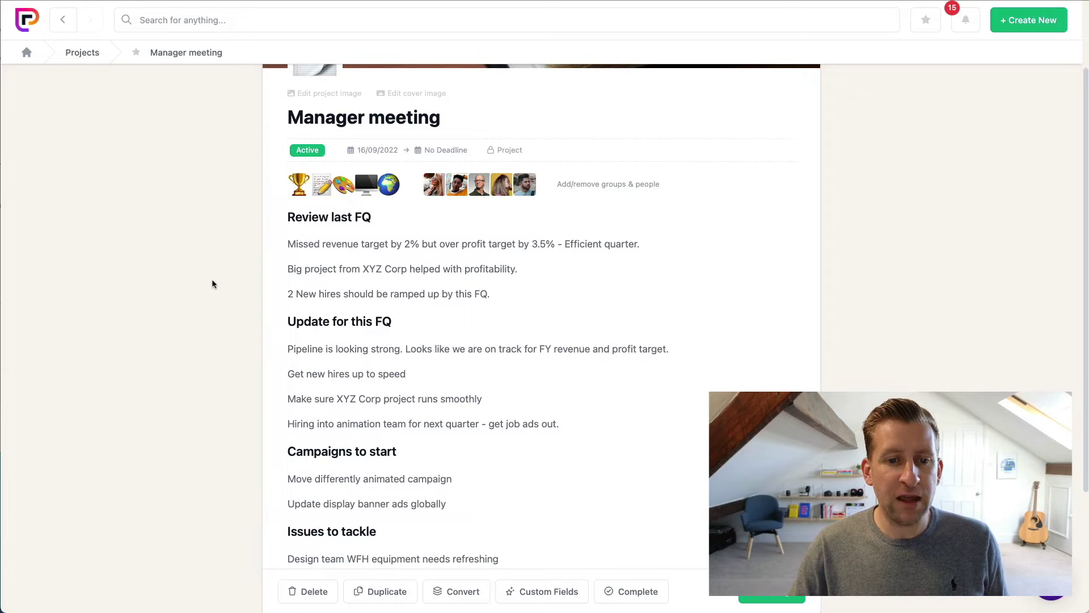
pyautogui.scroll(-2, 212, 279)
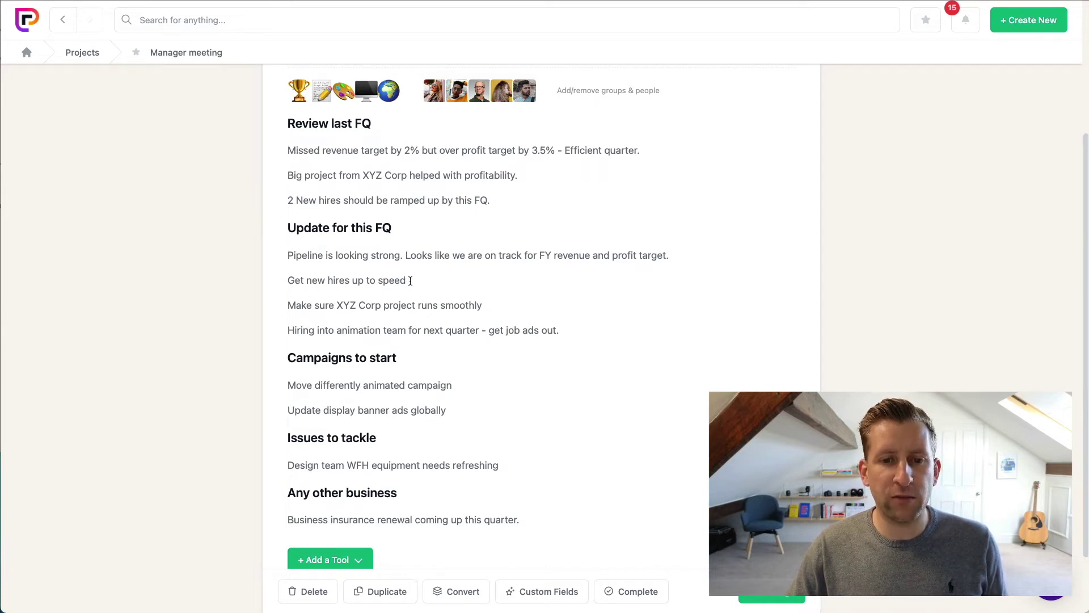
# Turn the 'Get new hires up to speed' line into a Task Text block
pyautogui.moveTo(409, 281); pyautogui.dragTo(289, 282)
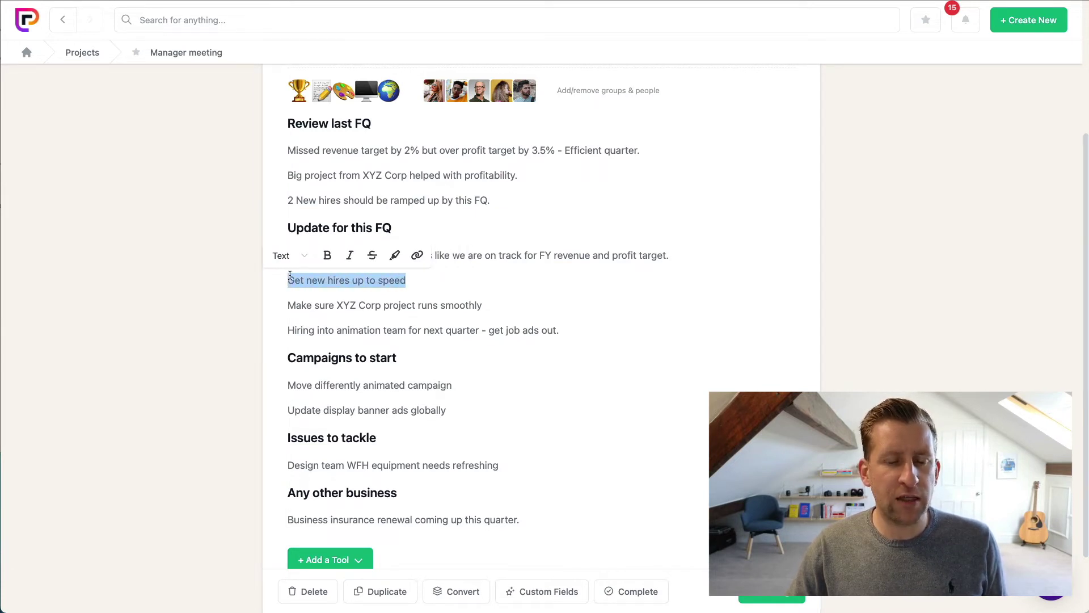
pyautogui.click(281, 256)
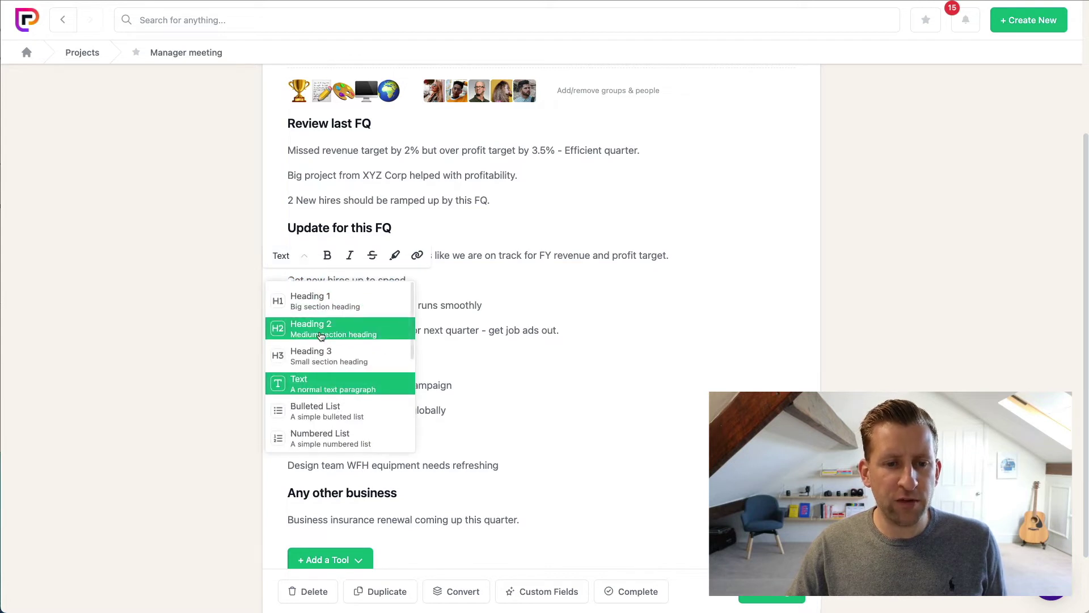
pyautogui.scroll(-3, 322, 336)
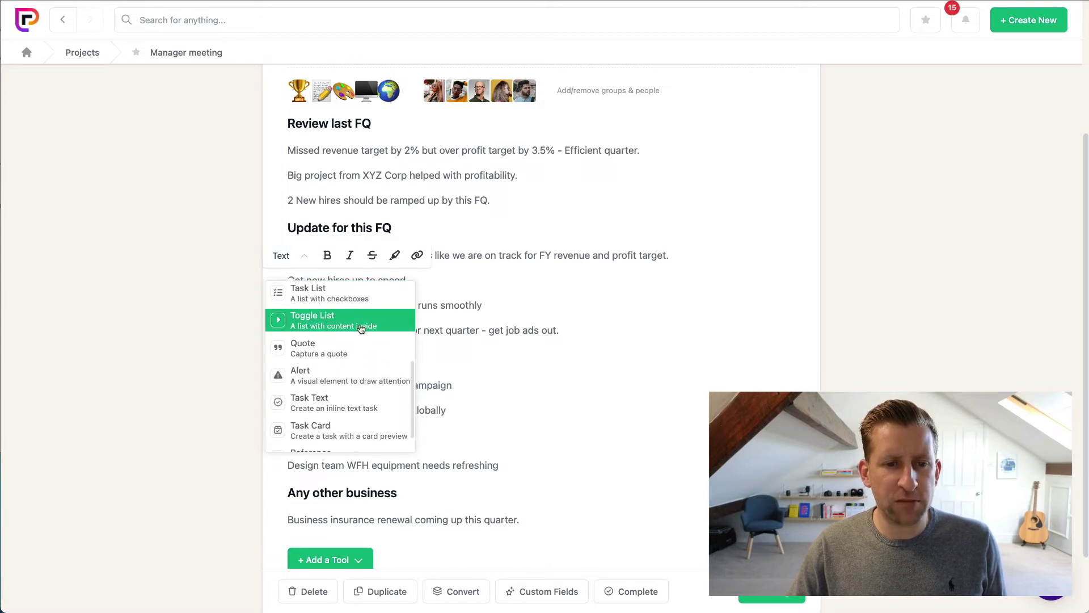
pyautogui.scroll(-1, 343, 402)
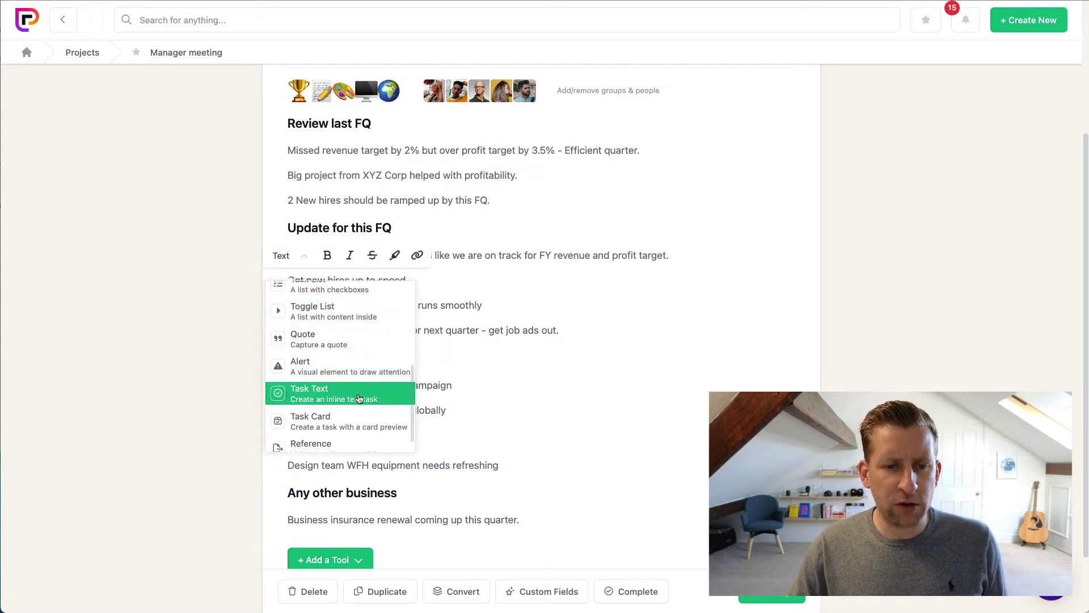
pyautogui.click(316, 396)
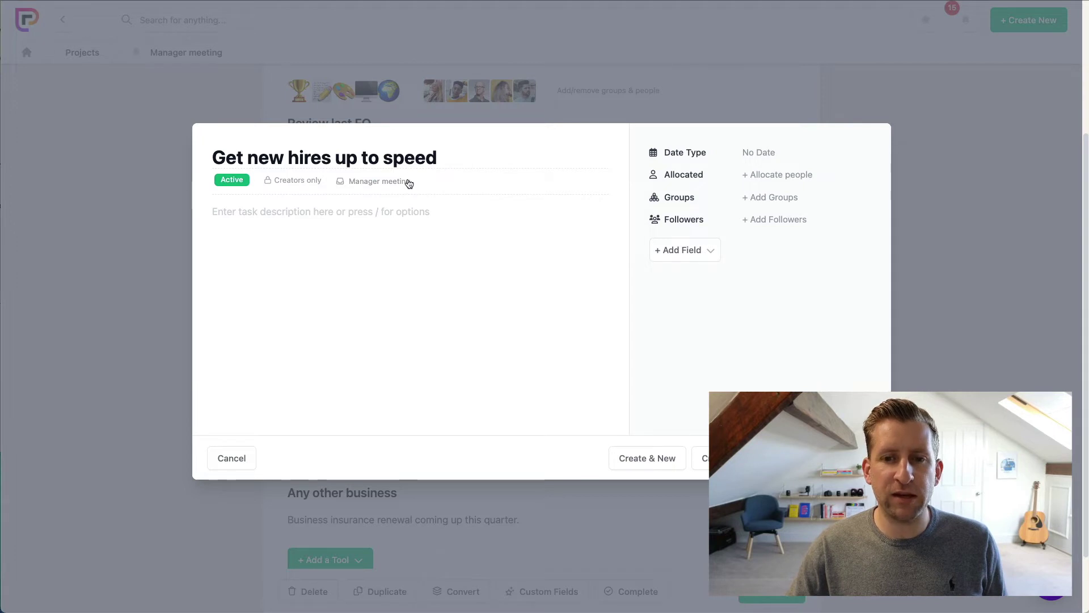
# Give the task a single date of 31/10/2022, allocate a team member, and create it
pyautogui.moveTo(409, 182)
pyautogui.click(769, 158)
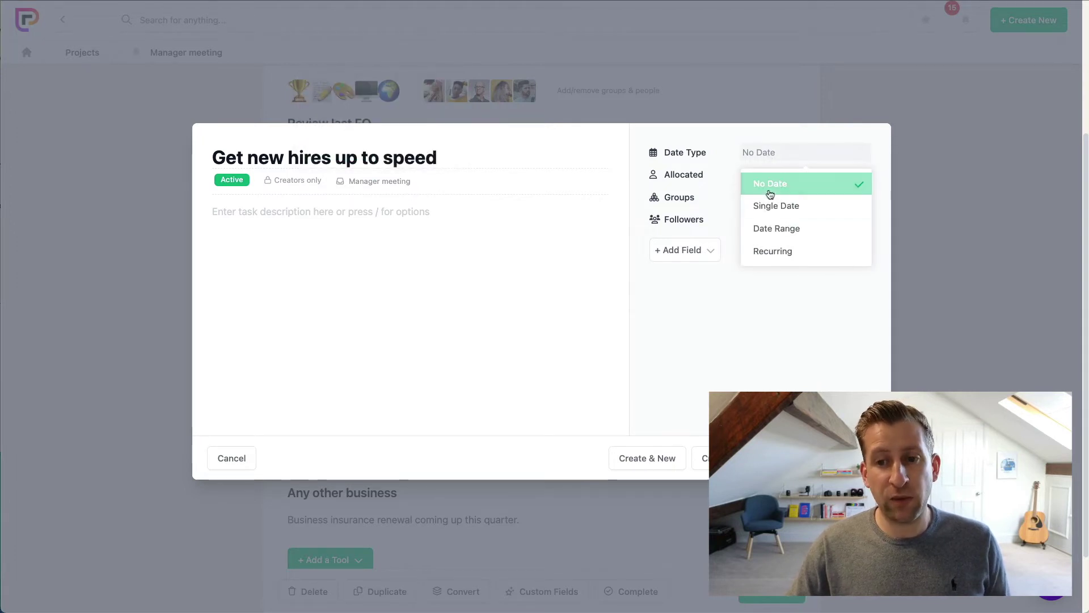
pyautogui.click(785, 206)
pyautogui.click(786, 175)
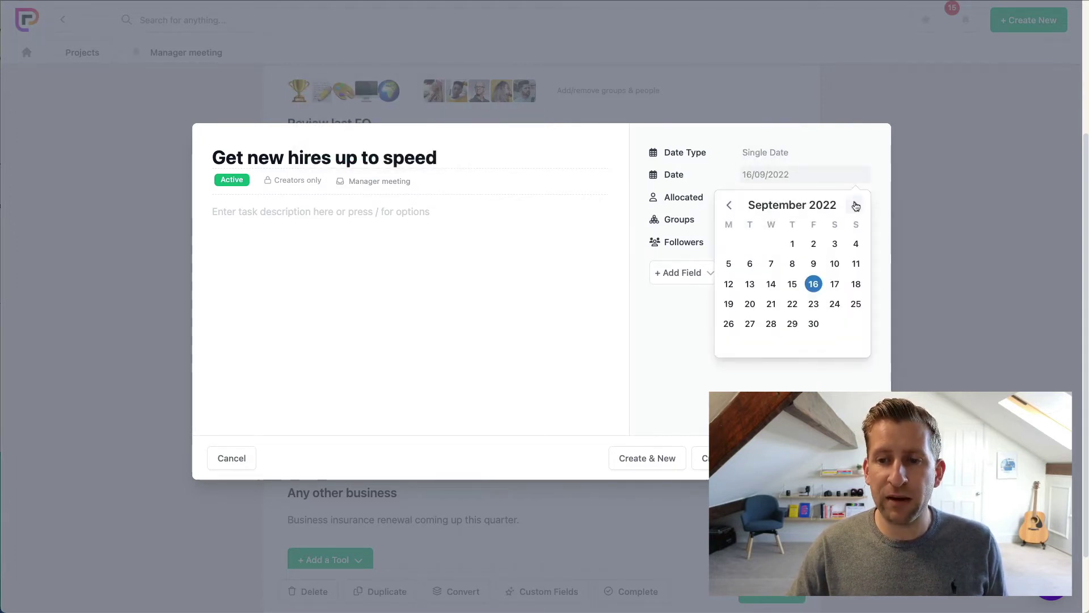
pyautogui.click(856, 205)
pyautogui.click(729, 344)
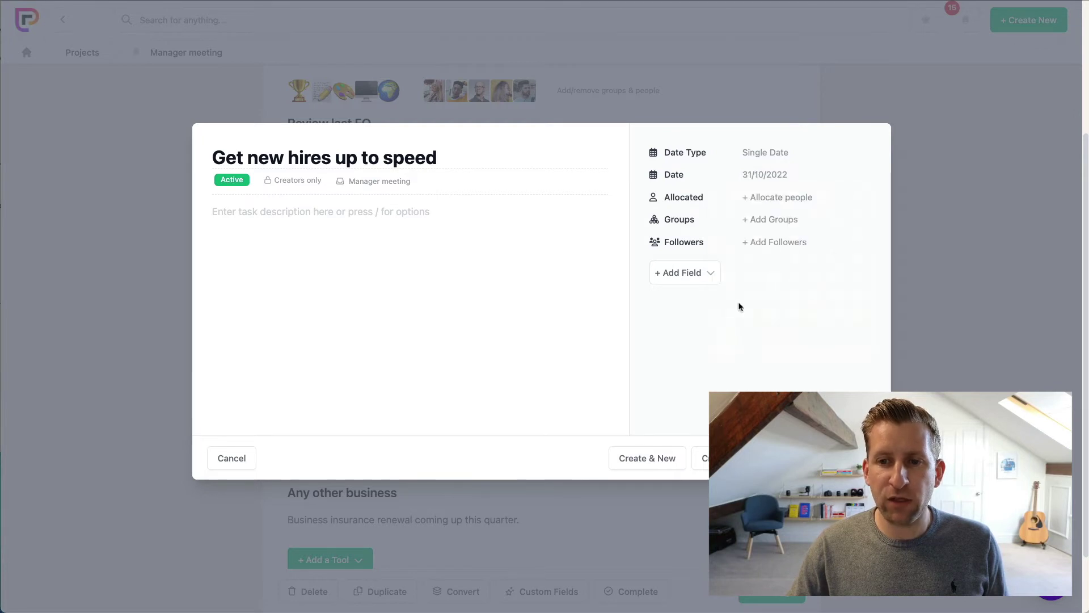
pyautogui.click(784, 198)
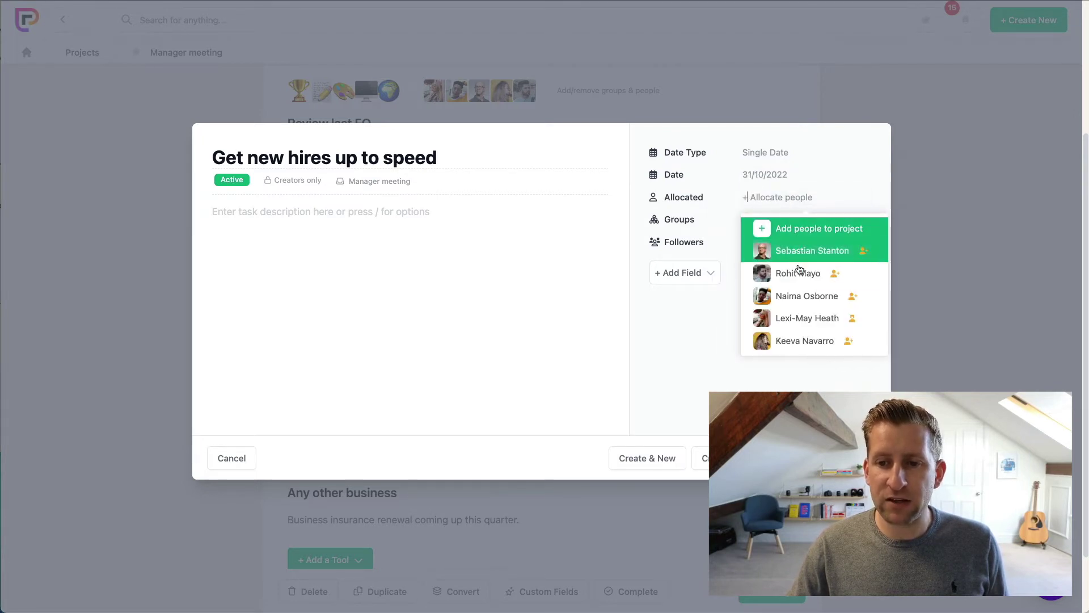
pyautogui.click(804, 297)
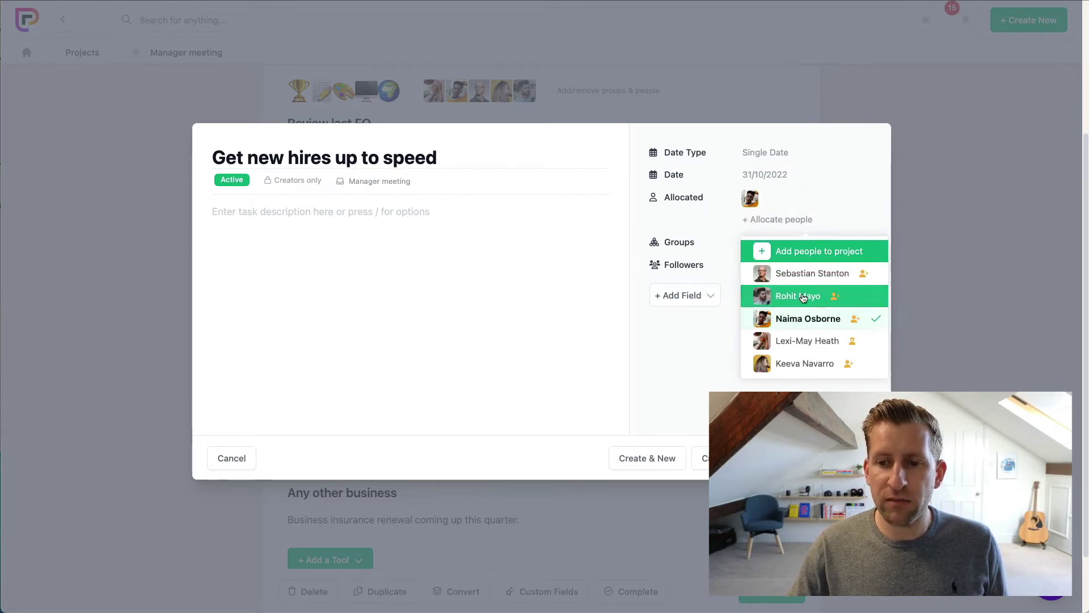
pyautogui.click(732, 326)
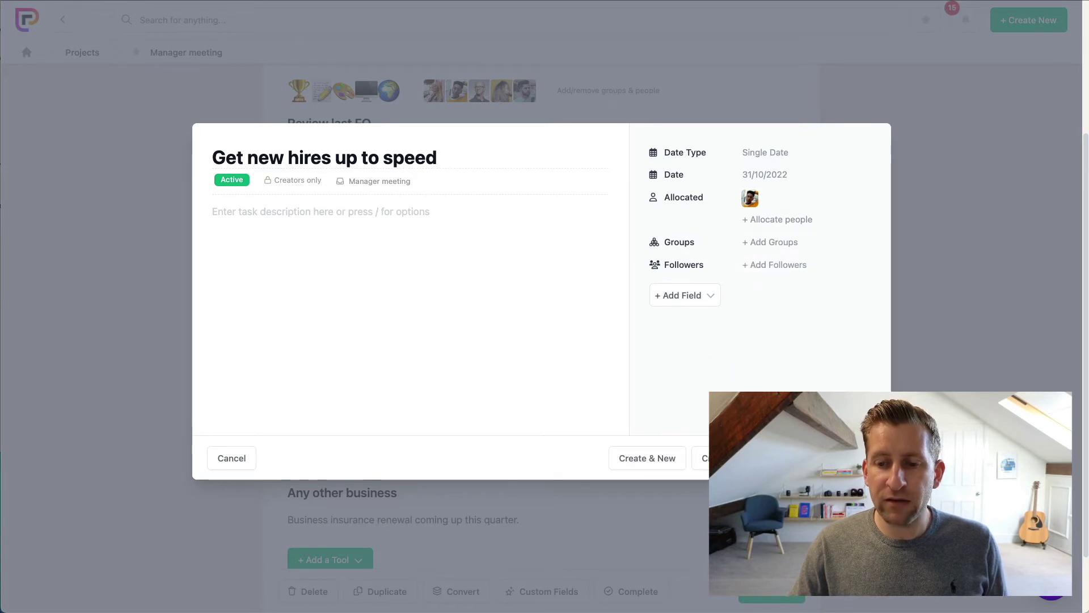
pyautogui.click(716, 458)
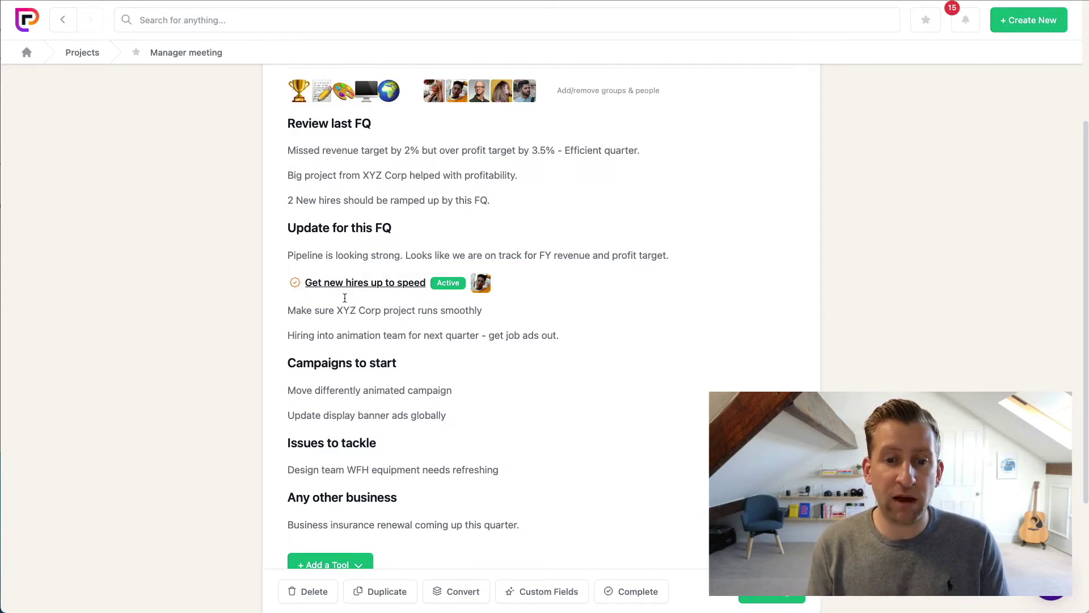
pyautogui.scroll(-3, 344, 298)
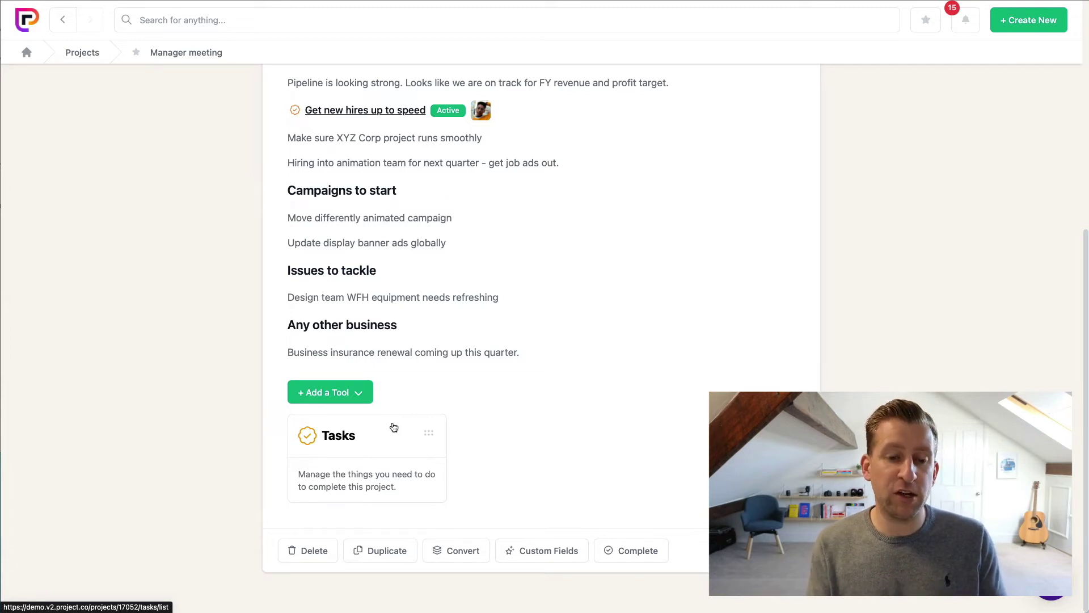
pyautogui.click(372, 449)
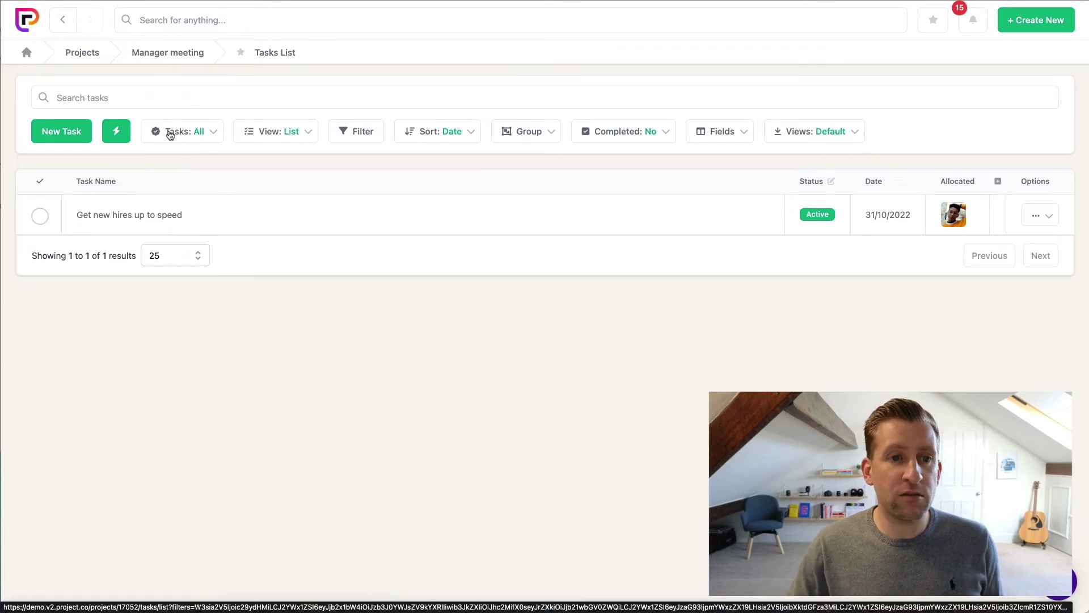
pyautogui.click(187, 57)
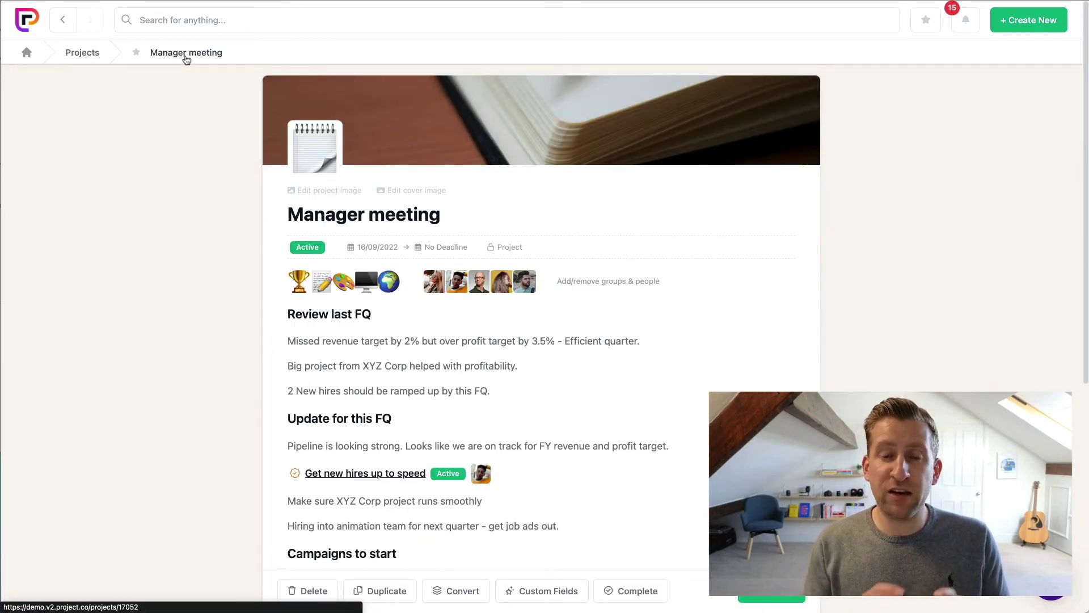
pyautogui.scroll(-4, 187, 59)
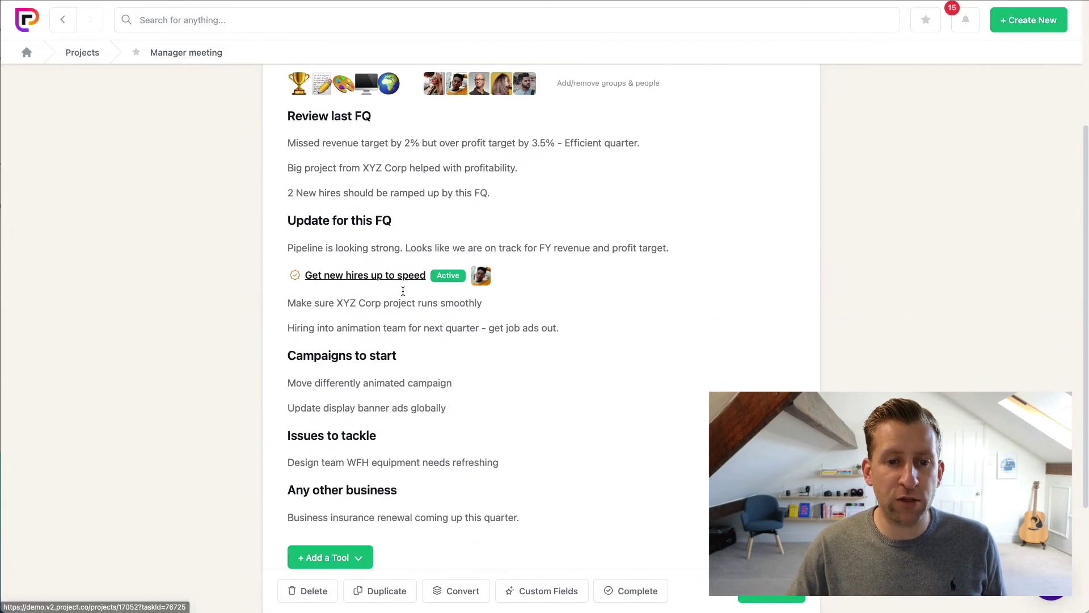
# Turn the 'Make sure XYZ Corp project runs smoothly' line into a Task Text block
pyautogui.moveTo(484, 303); pyautogui.dragTo(286, 301)
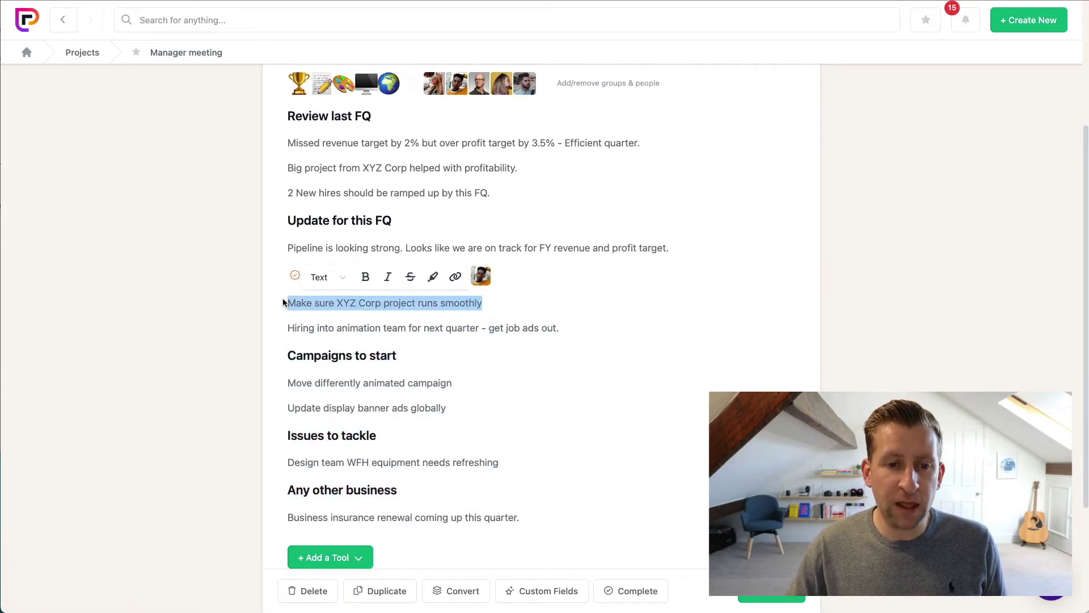
pyautogui.click(340, 277)
pyautogui.scroll(-5, 366, 392)
pyautogui.click(366, 395)
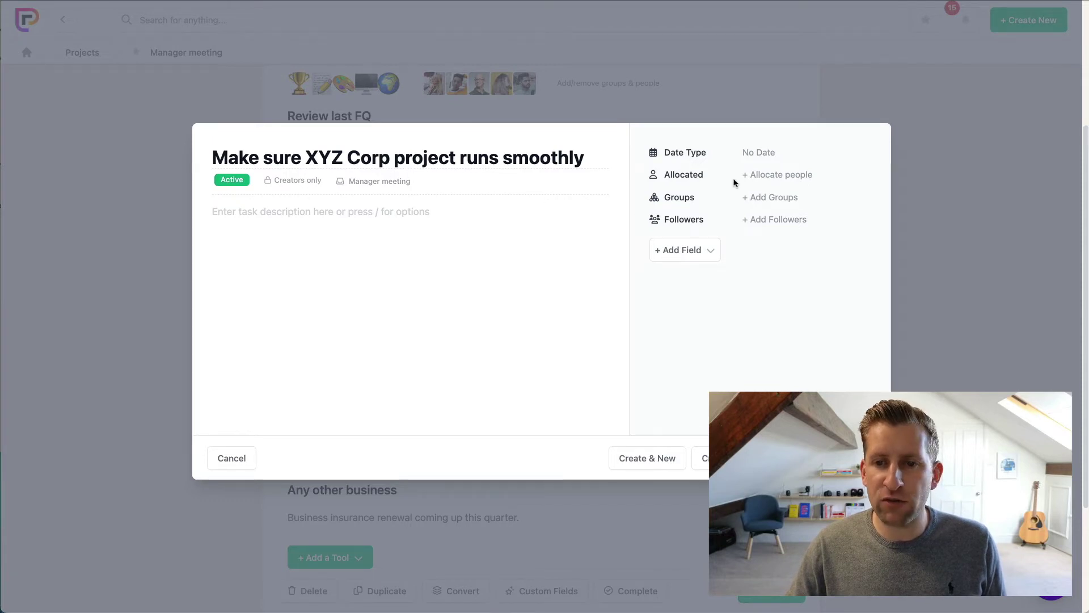
# Give the task a single date of 31/10/2022, allocate a team member, and create it
pyautogui.click(756, 153)
pyautogui.click(788, 205)
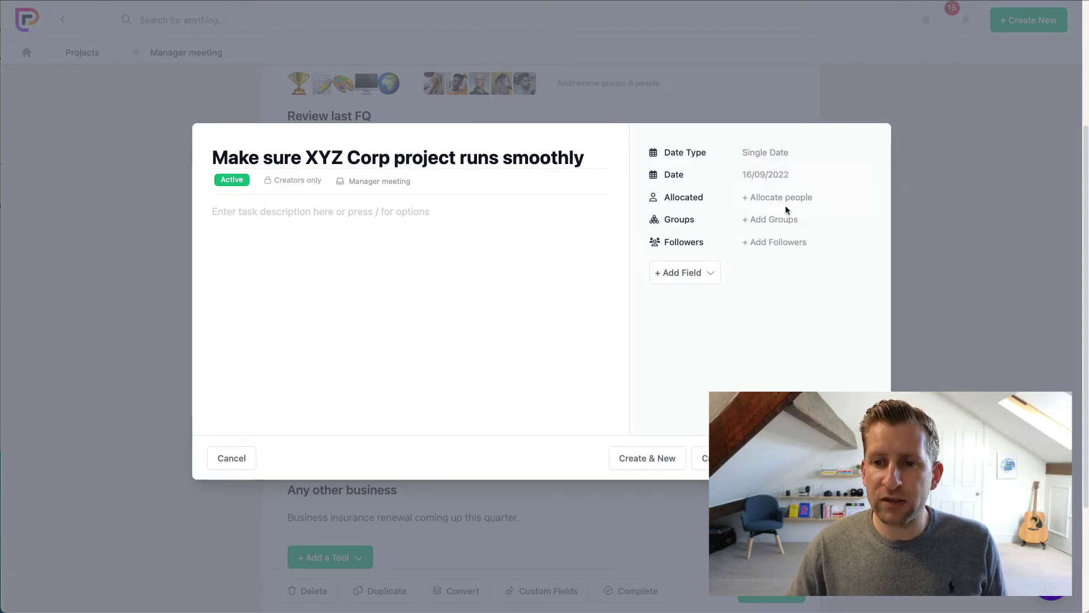
pyautogui.click(783, 175)
pyautogui.click(853, 206)
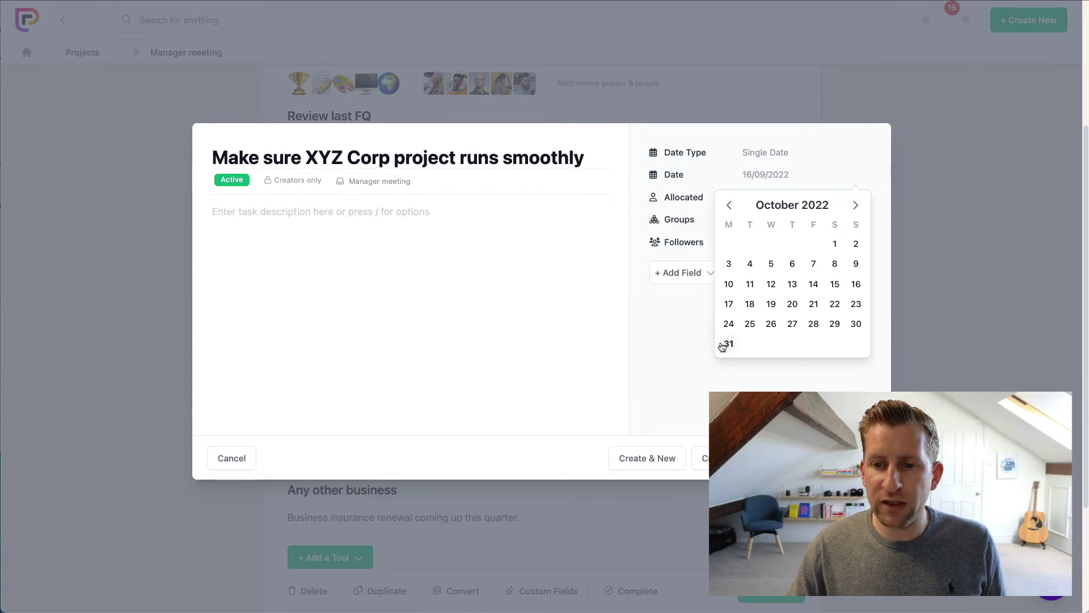
pyautogui.click(729, 343)
pyautogui.click(778, 198)
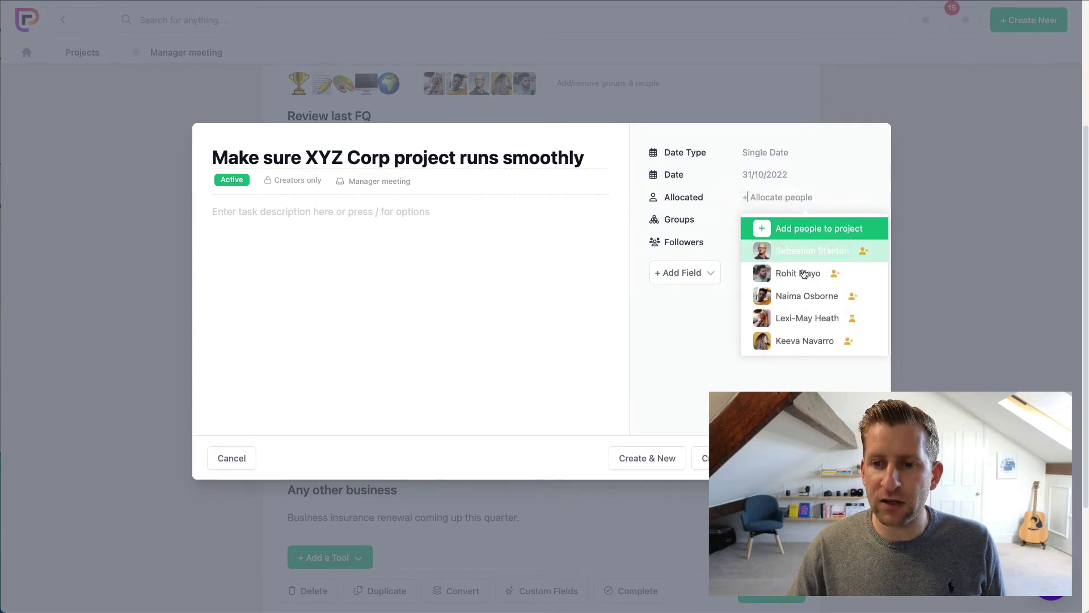
pyautogui.click(810, 327)
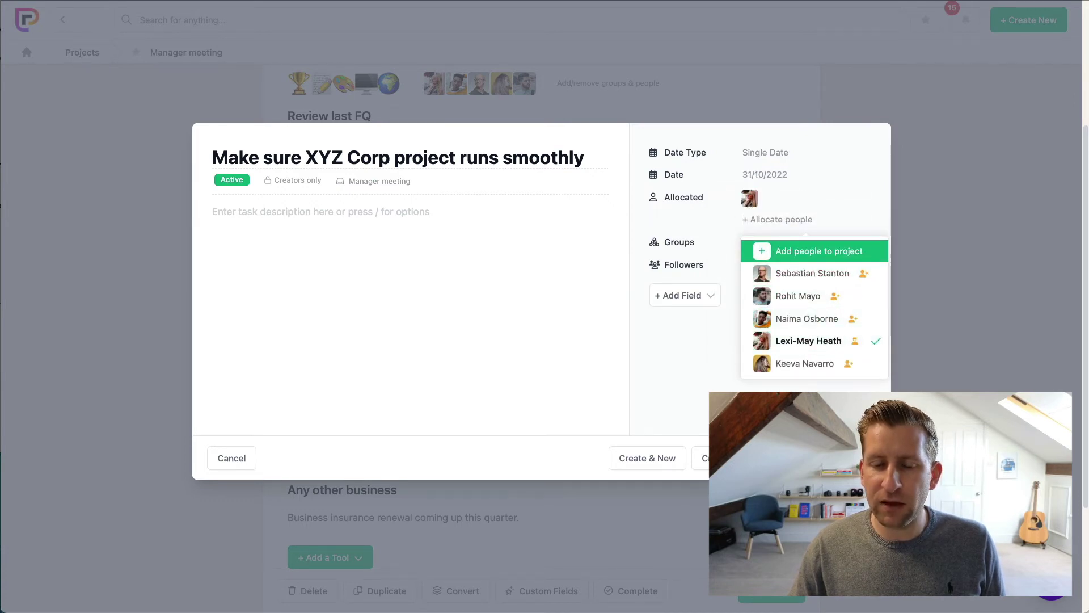
pyautogui.click(703, 457)
pyautogui.moveTo(562, 334); pyautogui.dragTo(270, 334)
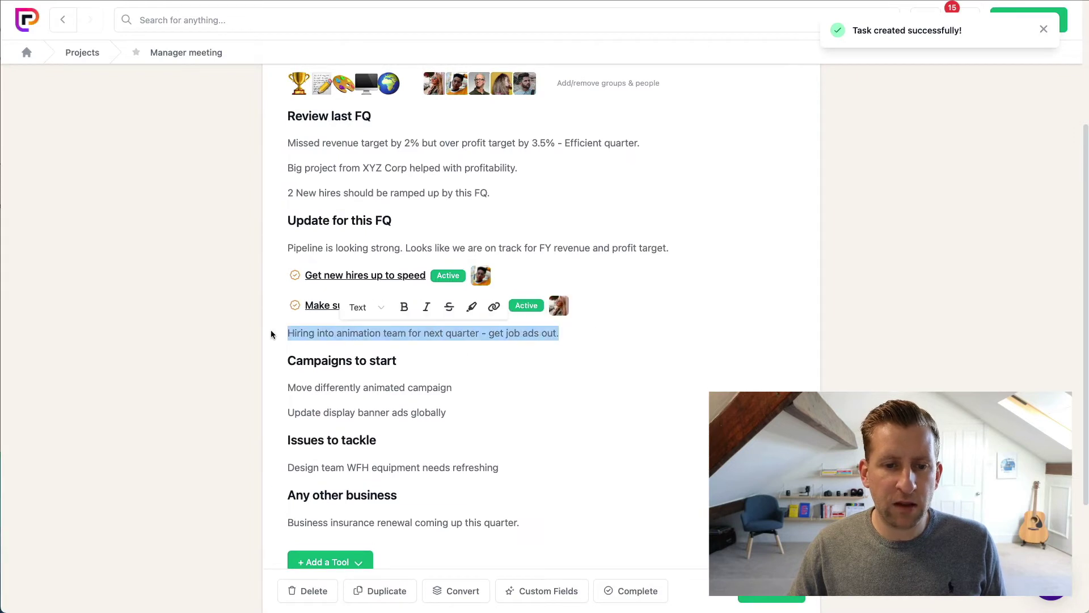
# Turn the 'Hiring into animation team' line into a Task Text block
pyautogui.click(376, 308)
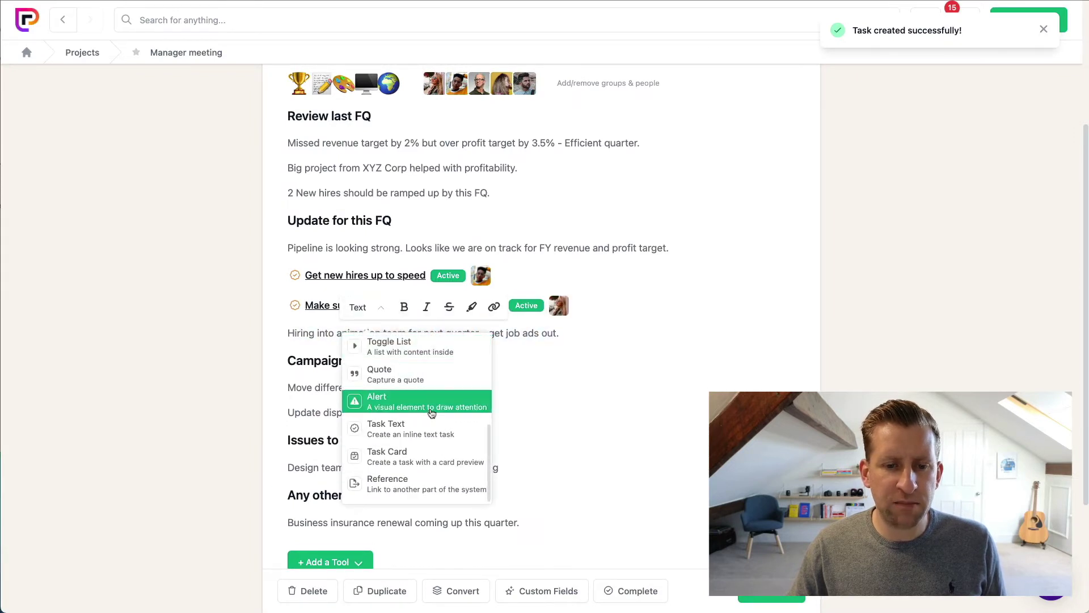
pyautogui.scroll(-3, 431, 413)
pyautogui.click(409, 260)
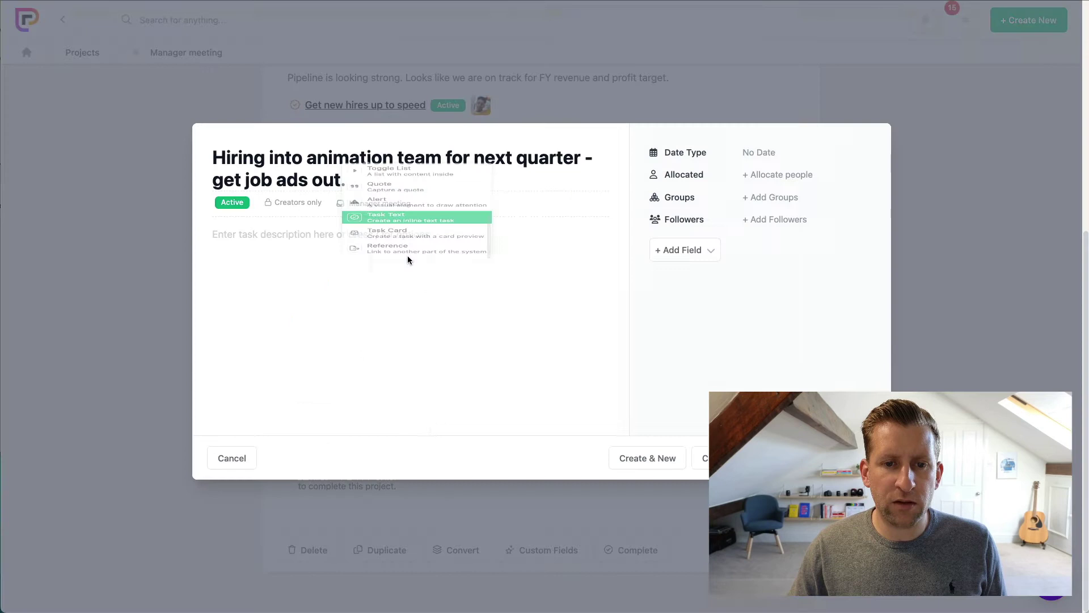
# Give the task a single date of 30/09/2022, allocate a team member, and create it
pyautogui.click(761, 157)
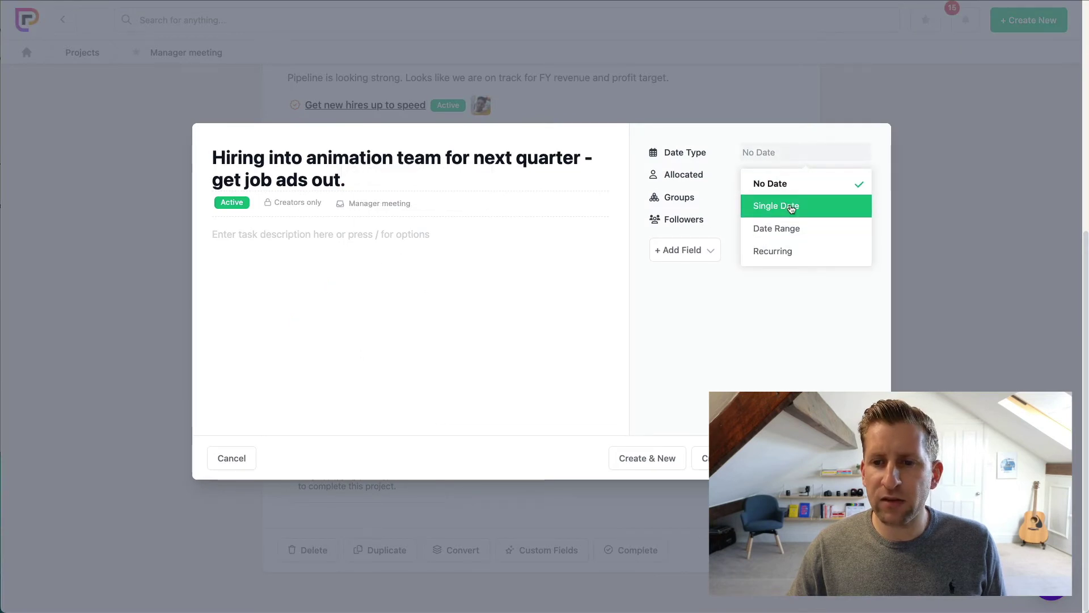
pyautogui.click(792, 208)
pyautogui.click(787, 181)
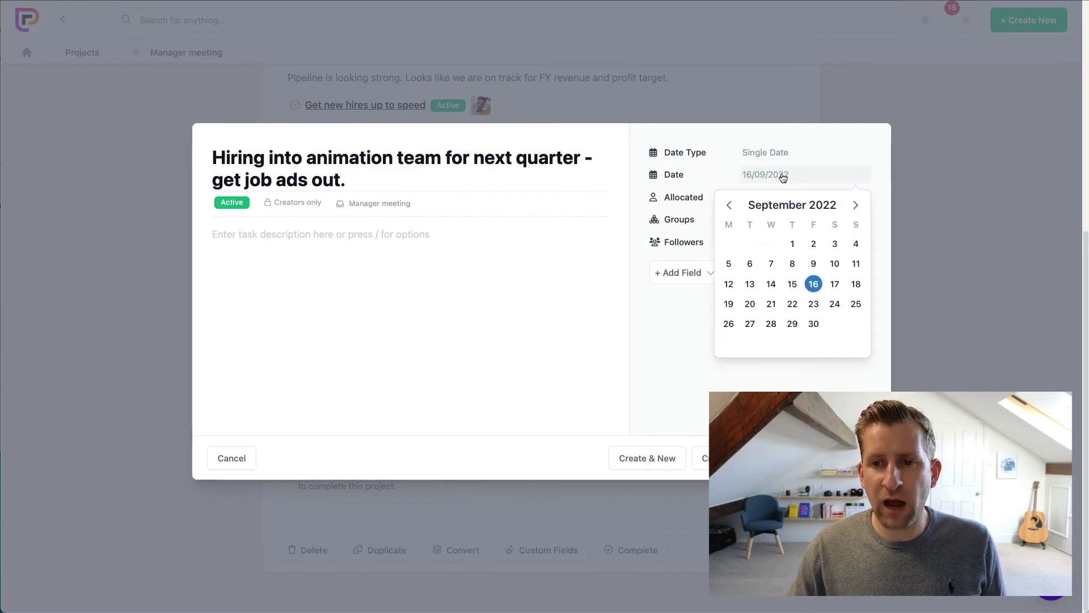
pyautogui.click(812, 325)
pyautogui.click(792, 198)
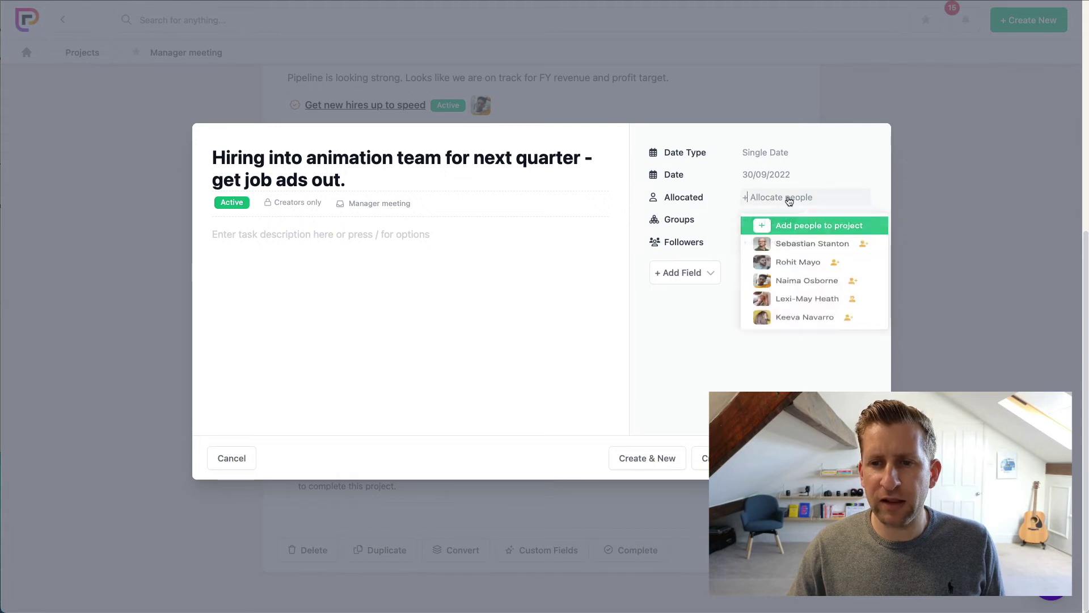
pyautogui.click(800, 274)
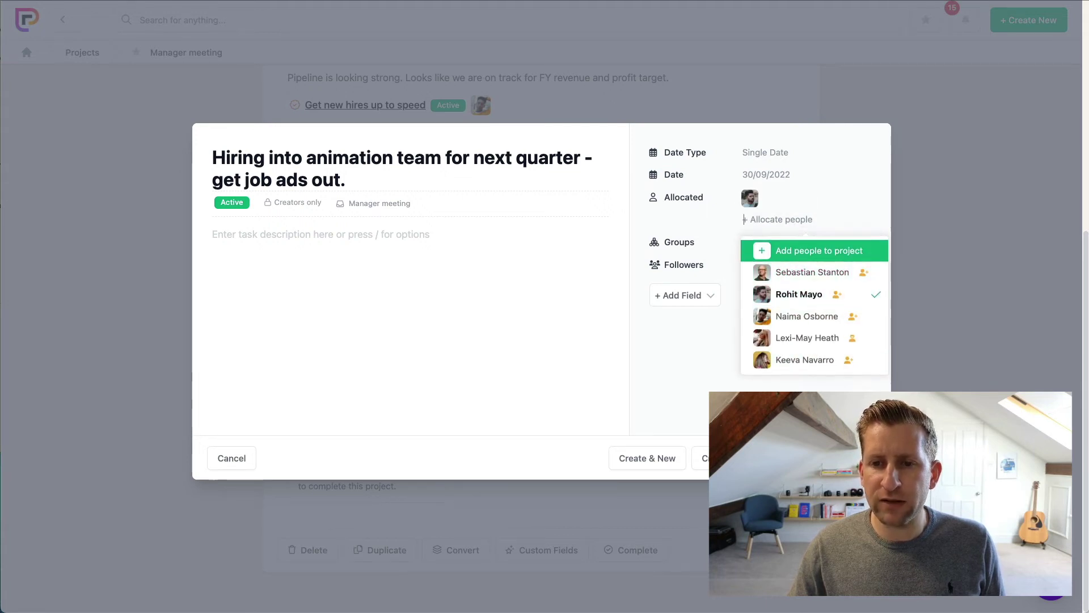
pyautogui.hotkey('ctrl', 'Return')
pyautogui.scroll(5, 499, 280)
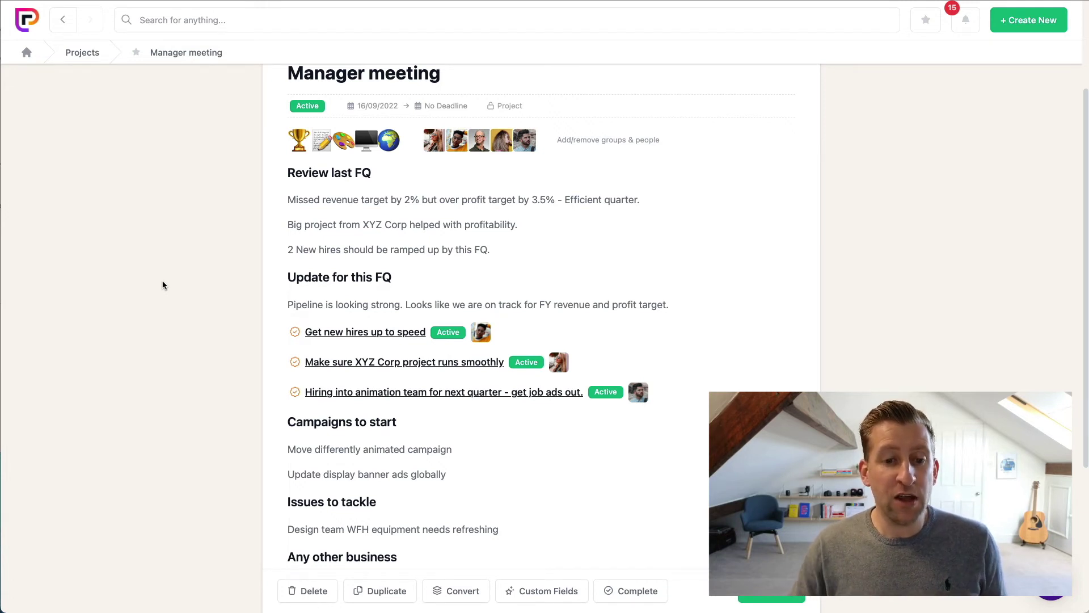
pyautogui.scroll(-3, 187, 292)
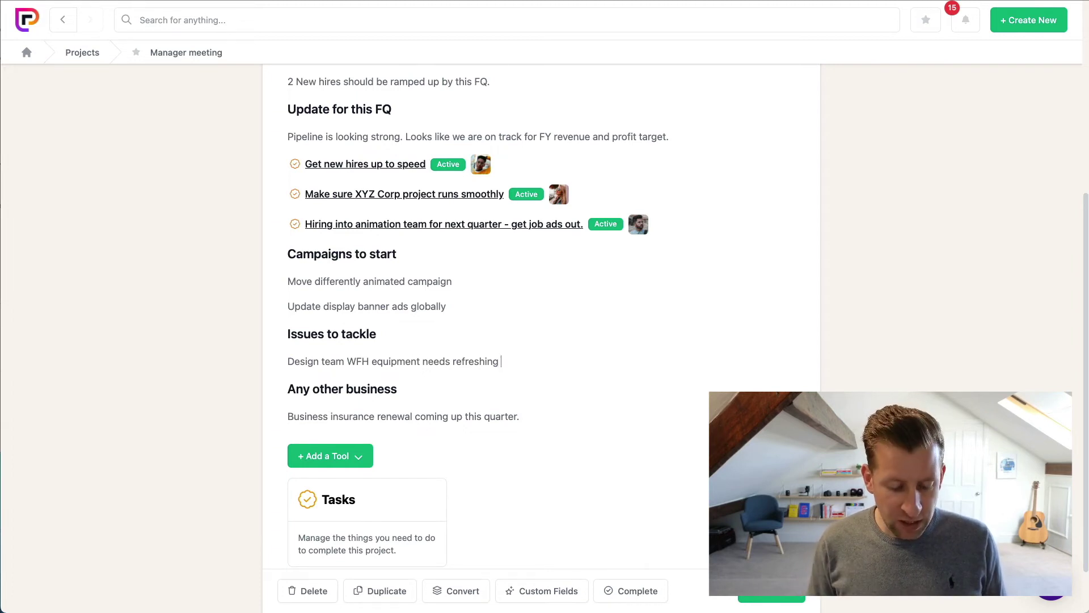
pyautogui.write('@seb')
pyautogui.press('Return')
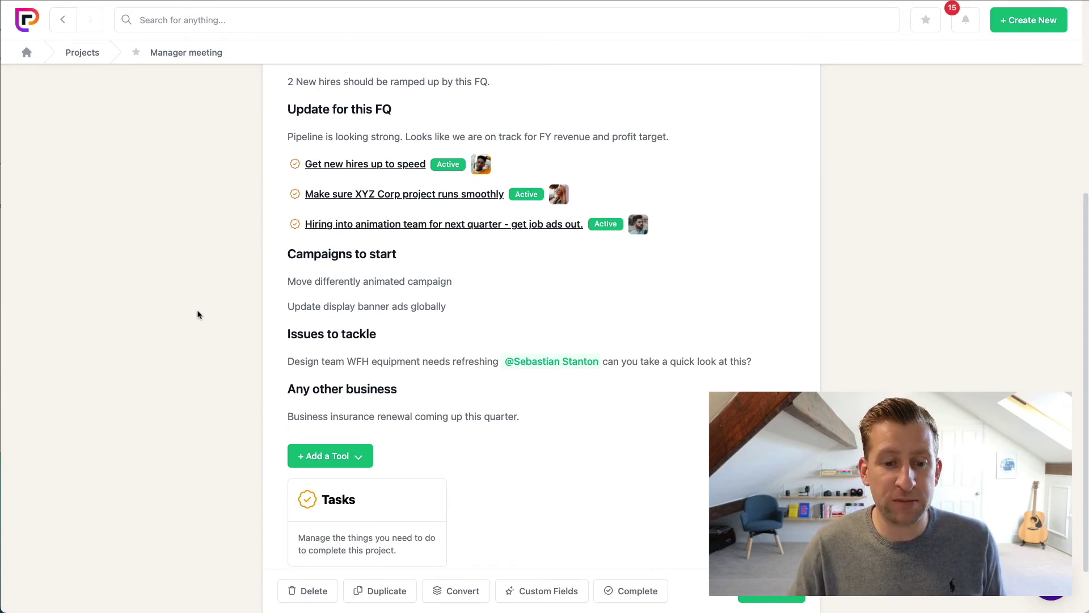
pyautogui.scroll(-1, 198, 314)
# View the project's Tasks list, then go back to the Manager meeting project
pyautogui.click(375, 498)
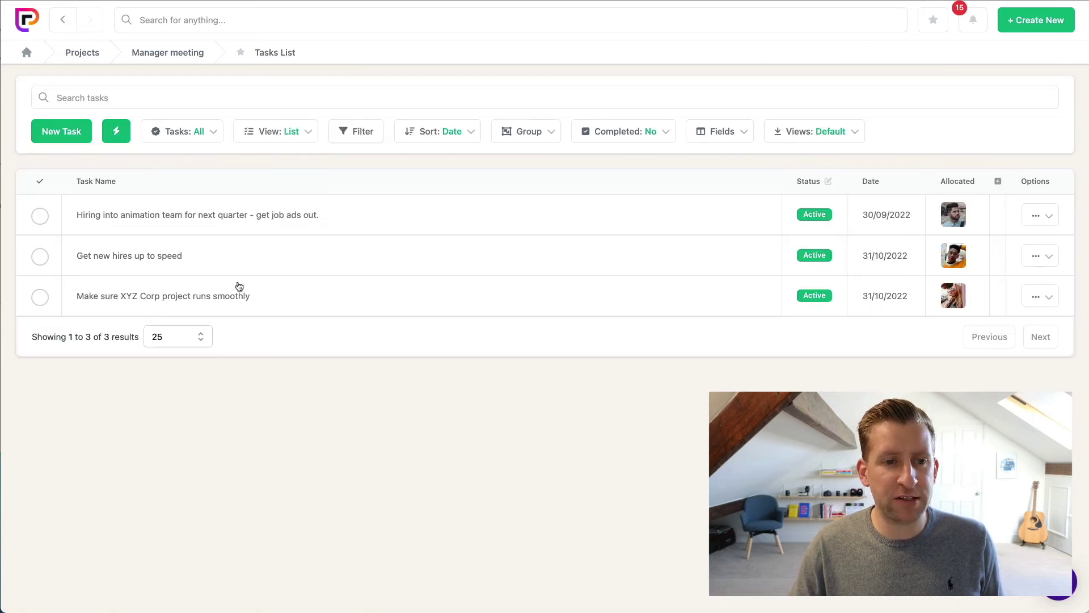
pyautogui.click(170, 53)
pyautogui.scroll(-3, 246, 367)
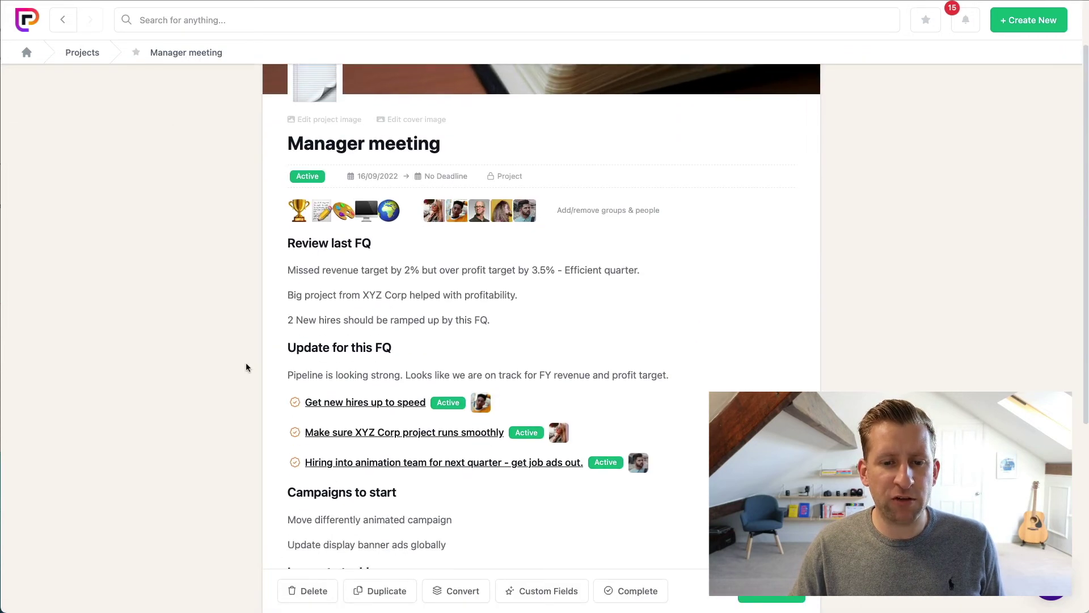
pyautogui.scroll(3, 404, 479)
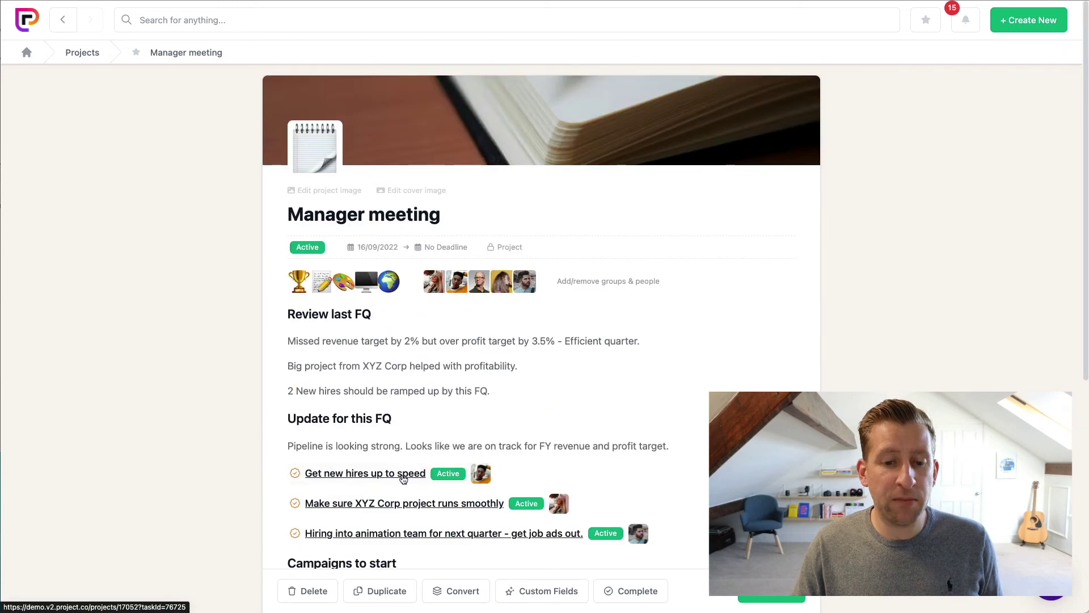
# Add two colleagues as followers of the 'Get new hires up to speed' task
pyautogui.click(403, 474)
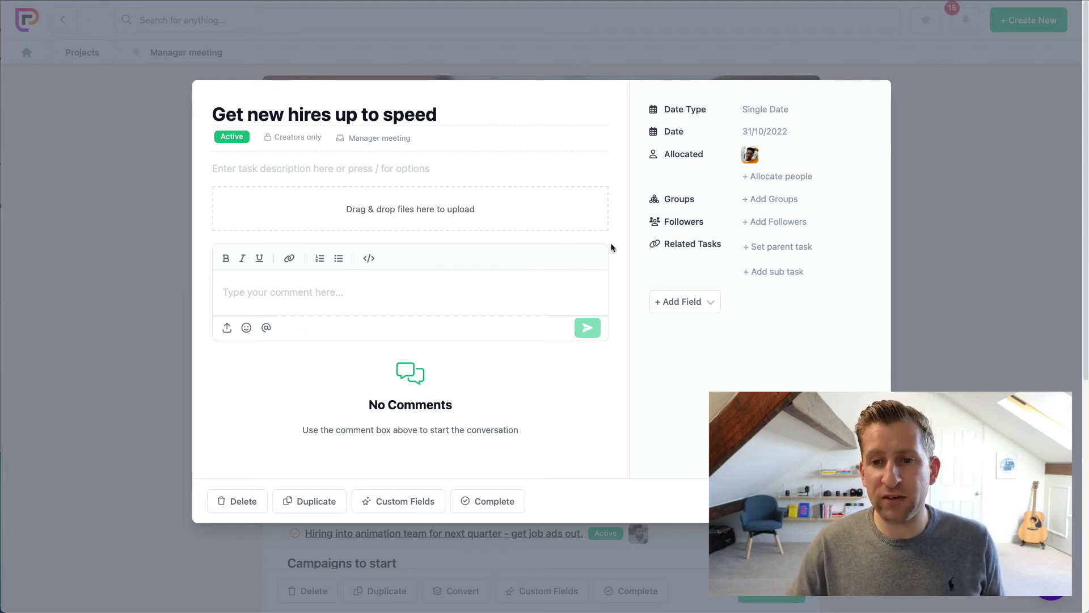
pyautogui.click(772, 221)
pyautogui.click(805, 273)
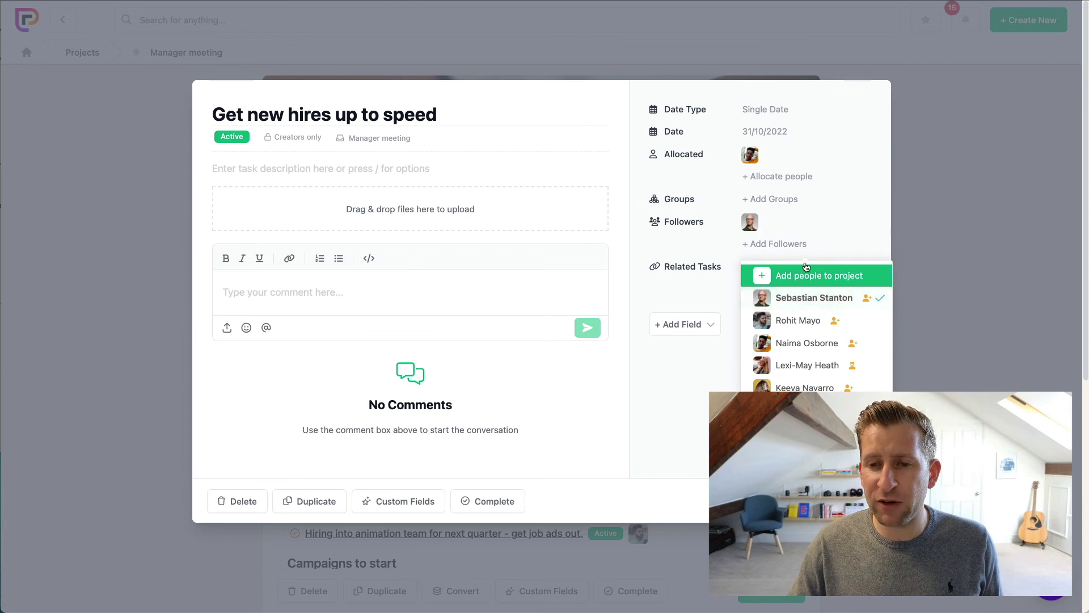
pyautogui.click(807, 343)
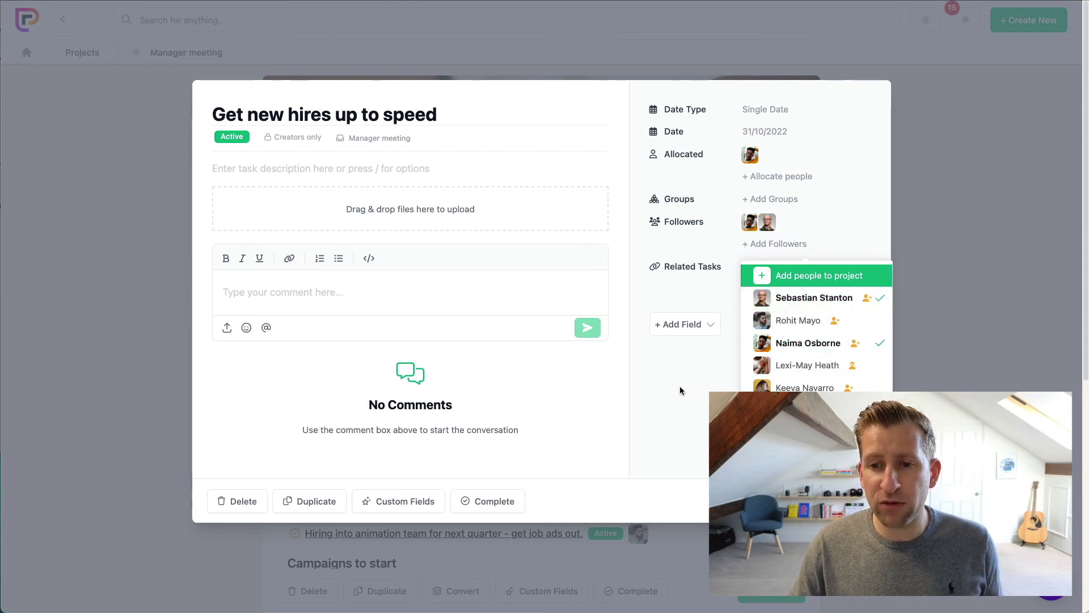
pyautogui.click(689, 372)
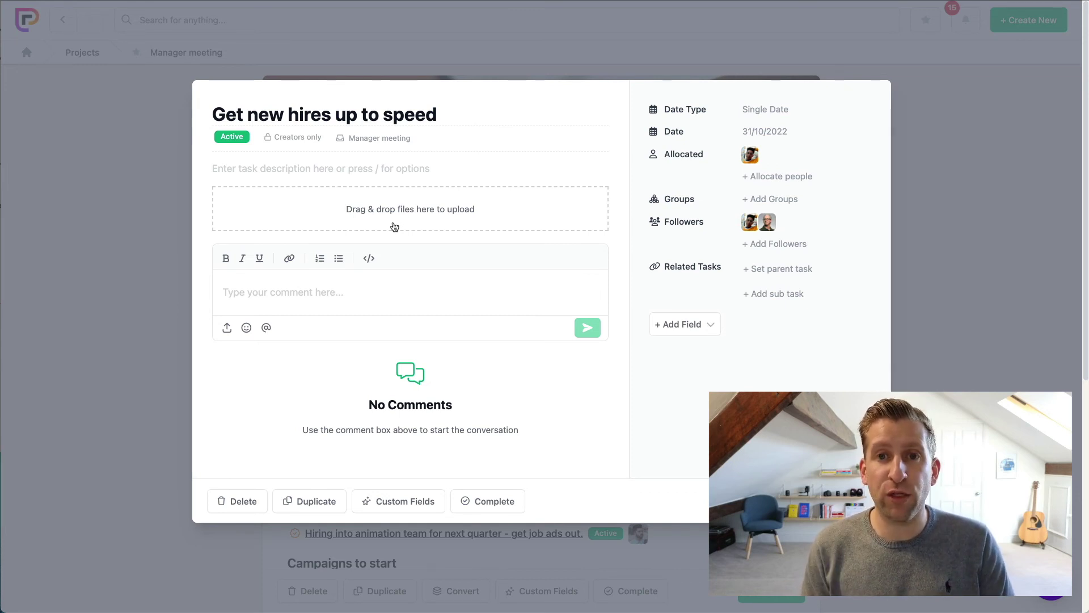
pyautogui.press('Escape')
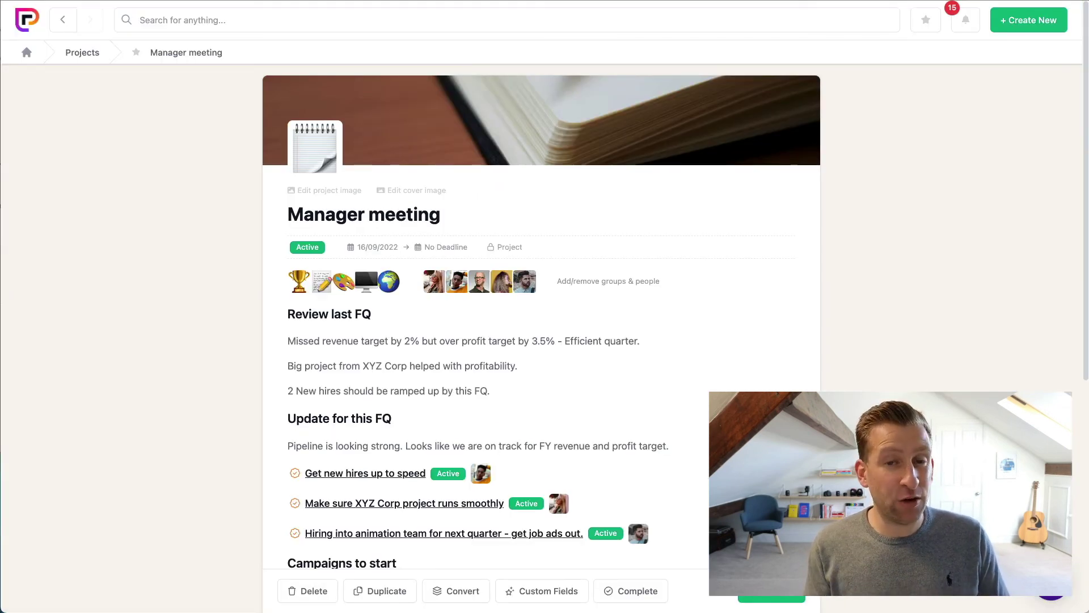
# Add the Discussion and Files tools to the Manager meeting project
pyautogui.scroll(-7, 540, 429)
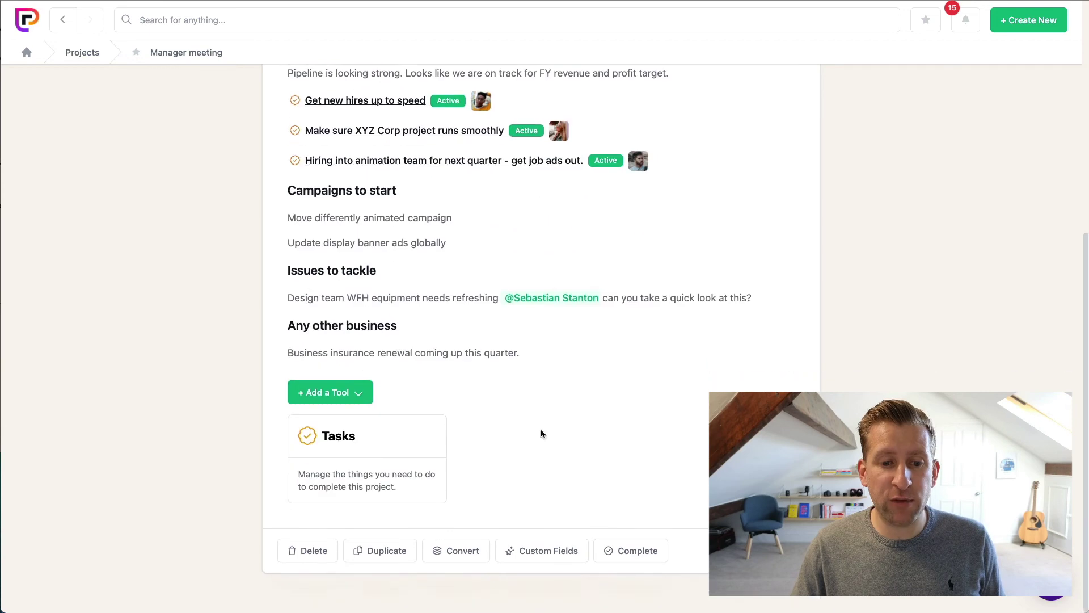
pyautogui.click(317, 392)
pyautogui.click(329, 158)
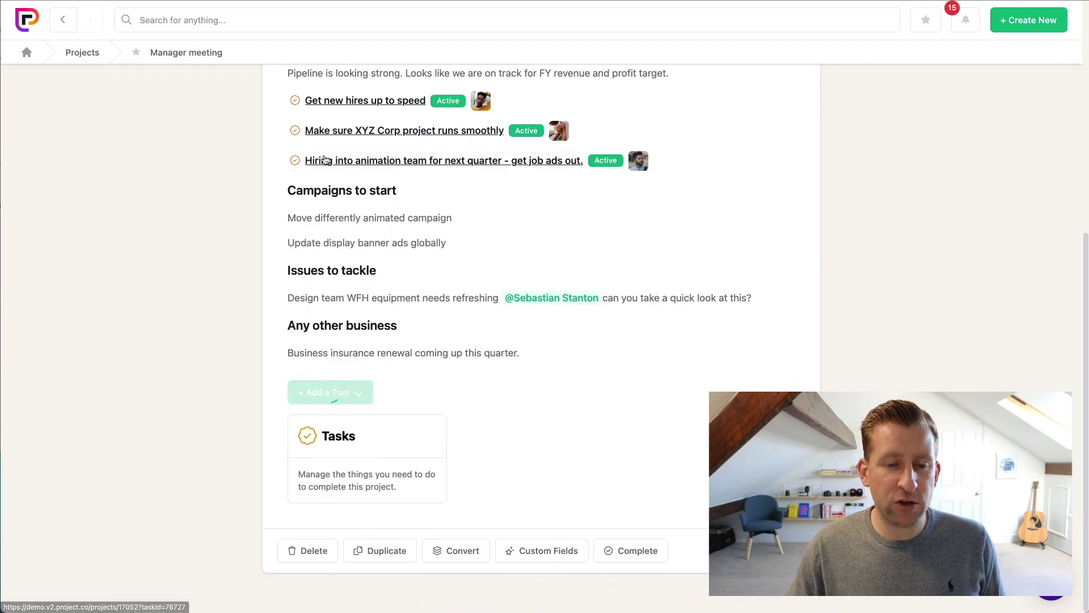
pyautogui.click(329, 392)
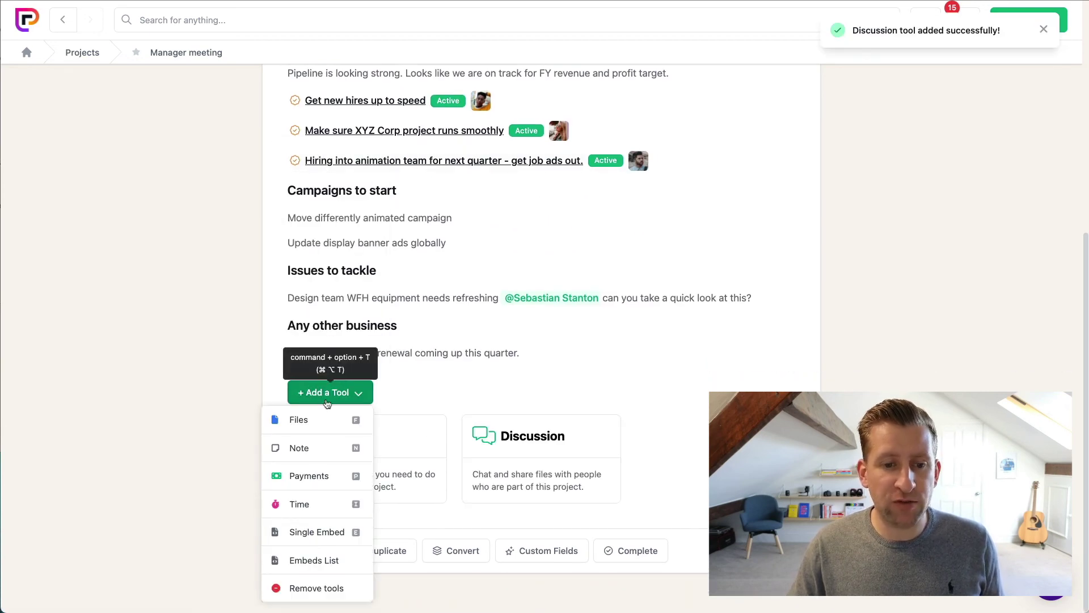
pyautogui.click(309, 419)
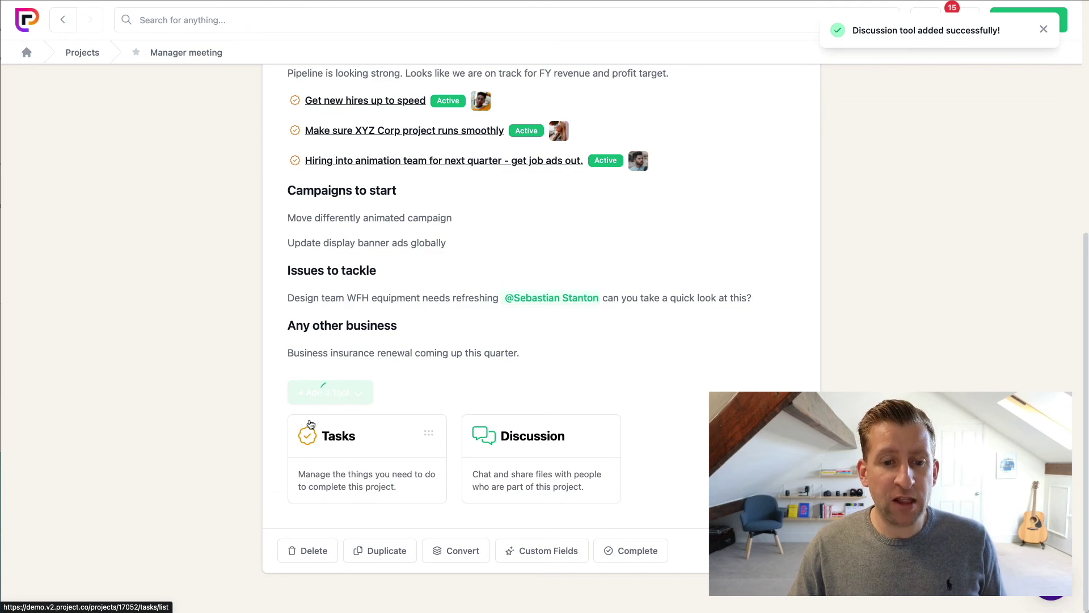